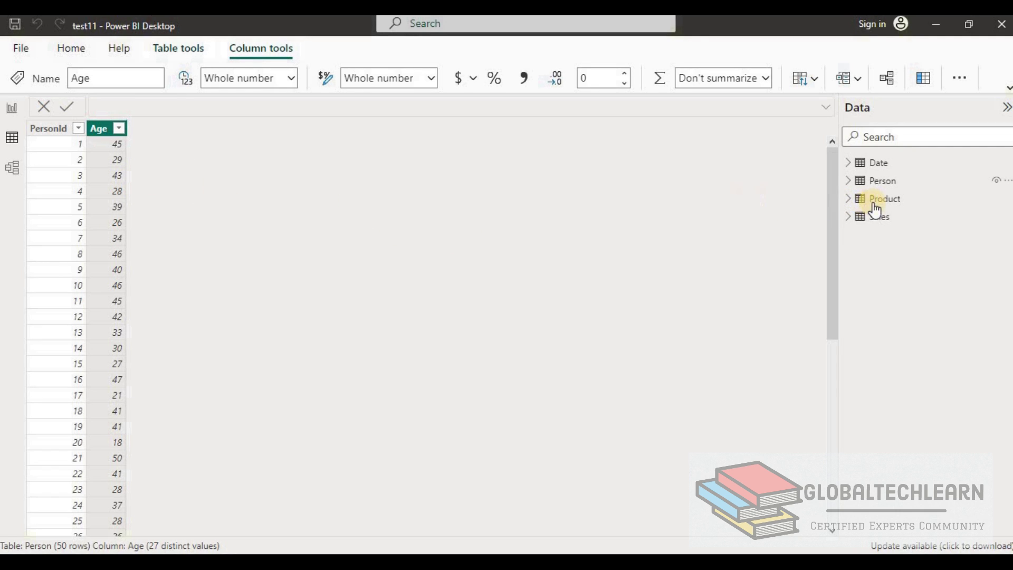
Step: Expand the Person table and inspect its Age and PersonId columns
click(880, 181)
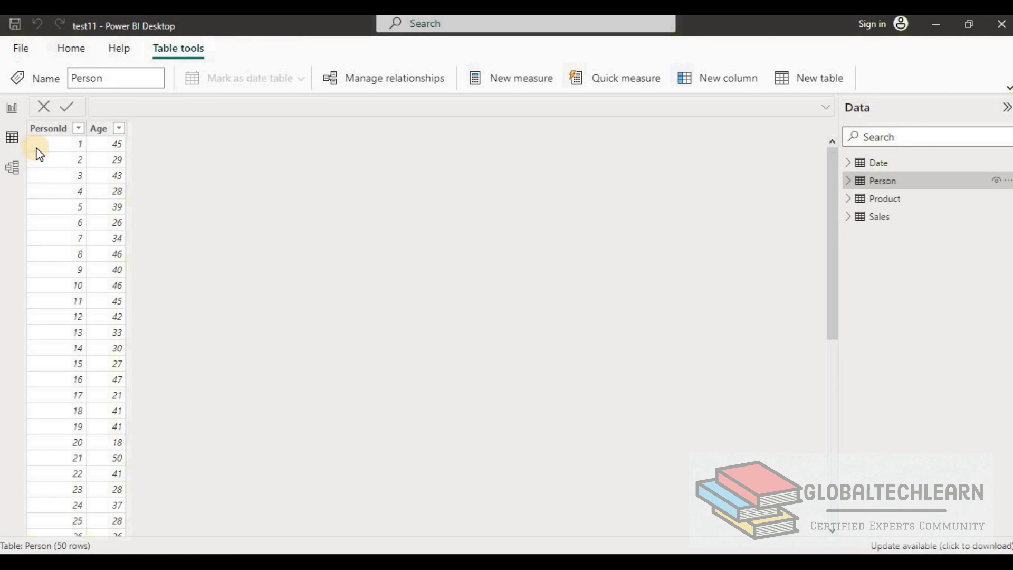
click(106, 144)
click(105, 144)
drag(833, 228, 805, 358)
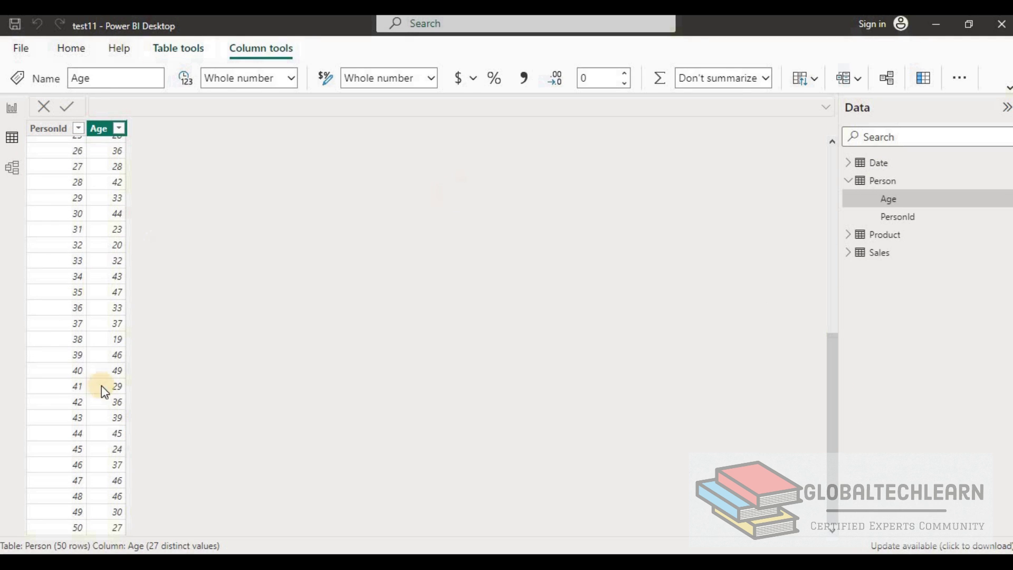
click(48, 128)
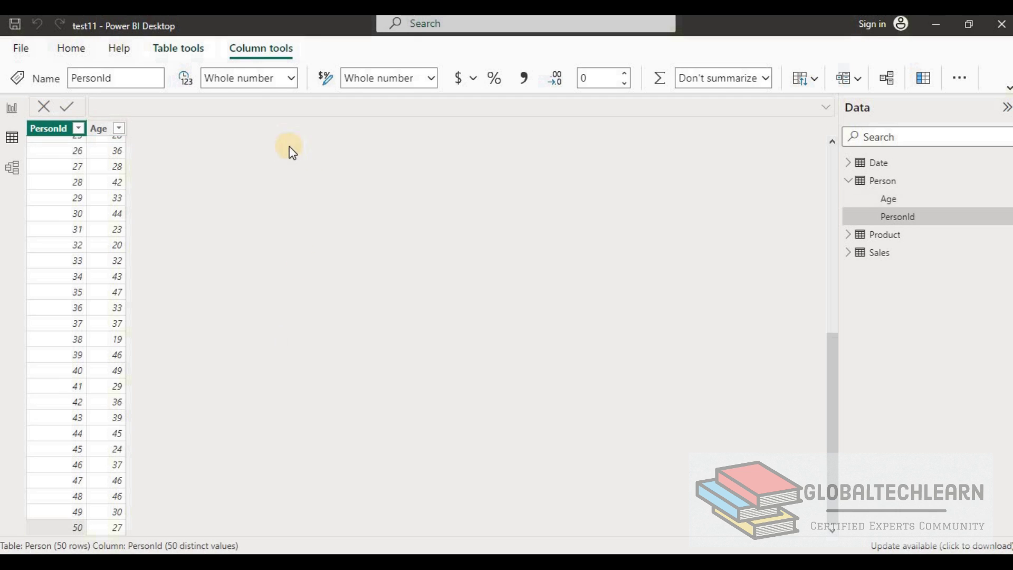
scroll(714, 194, up, 8)
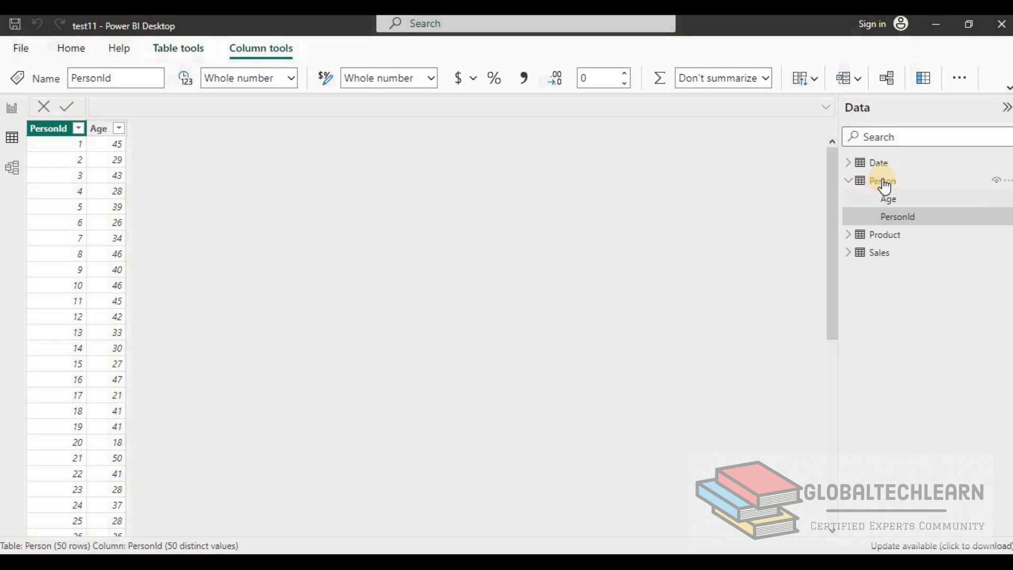
Step: Create the Person measure avg = AVERAGE(Person[Age])
right_click(882, 178)
click(790, 192)
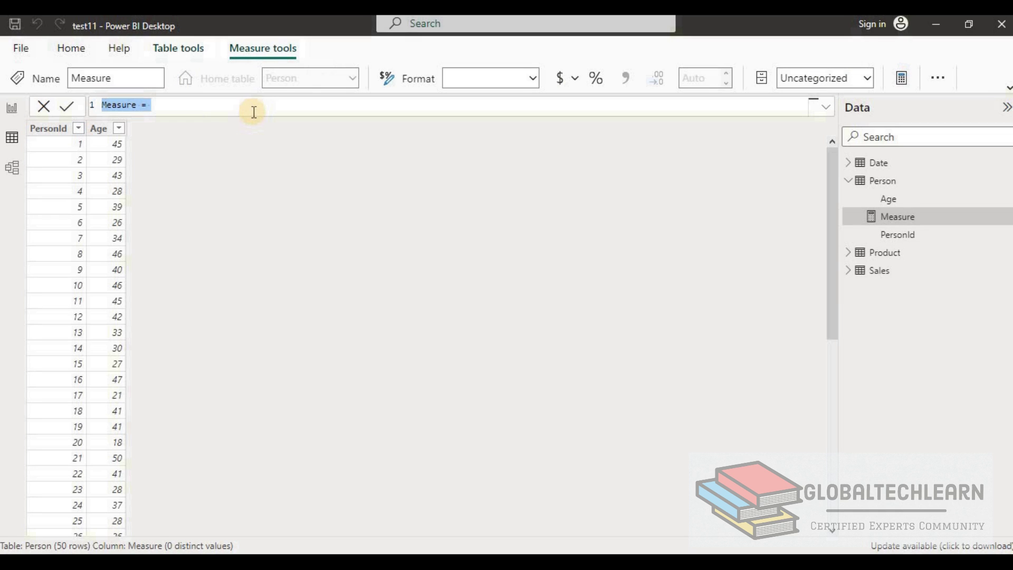
key(Home)
key(Delete)
key(Delete)
key(Delete)
key(Delete)
key(Delete)
key(Delete)
key(Delete)
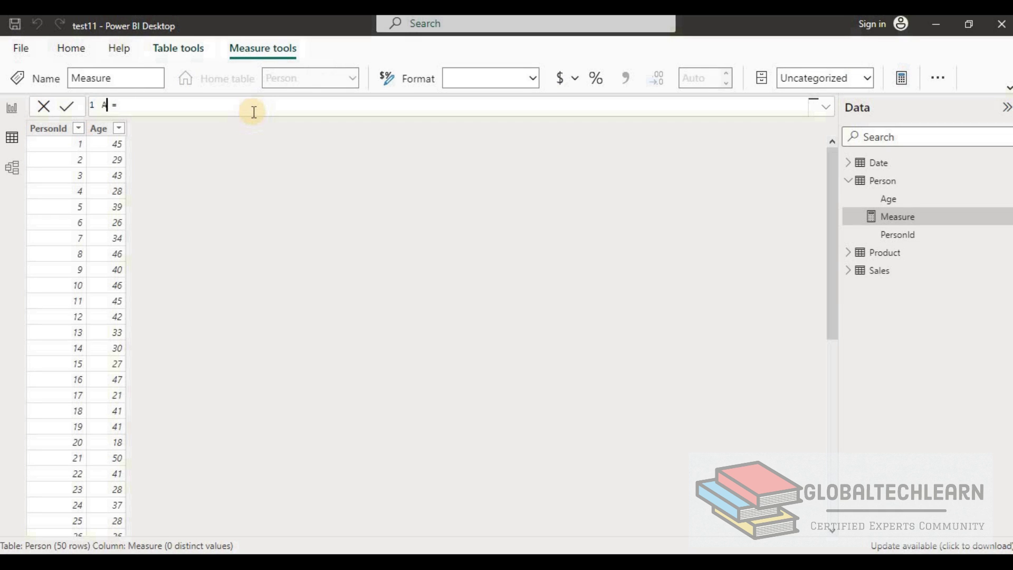
text(avgaver)
key(Tab)
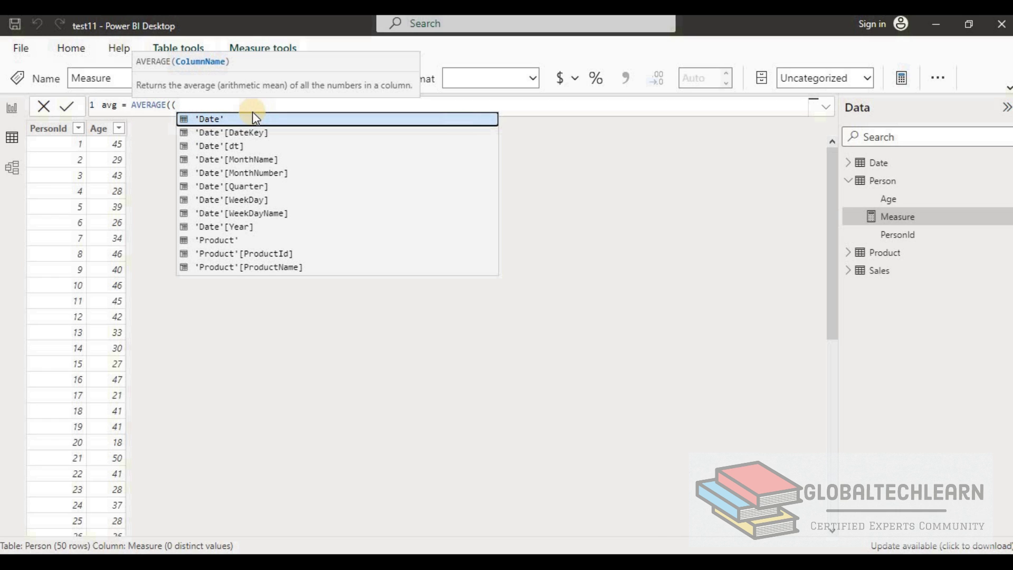
text((person)
key(Down)
key(Tab)
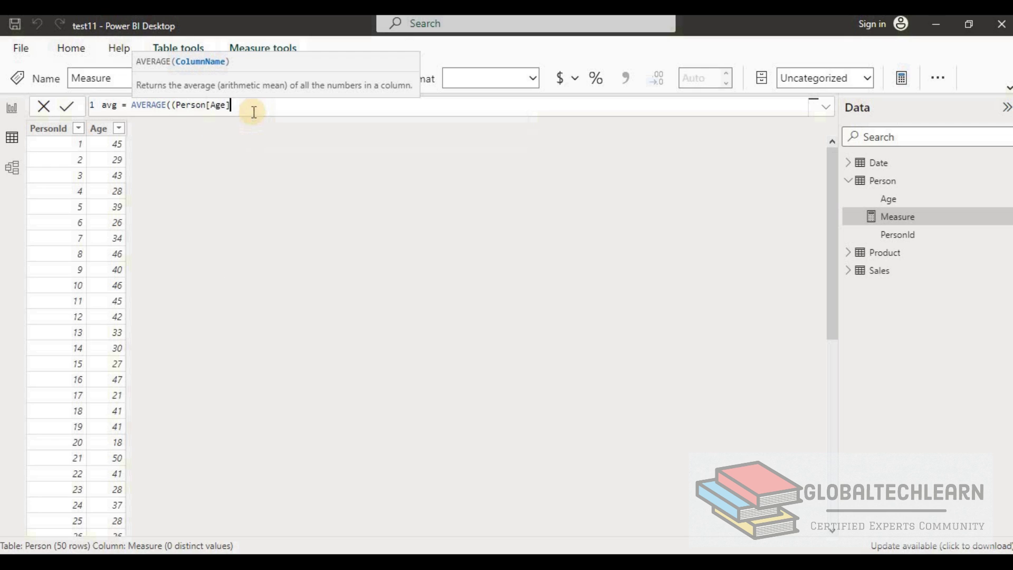
text())
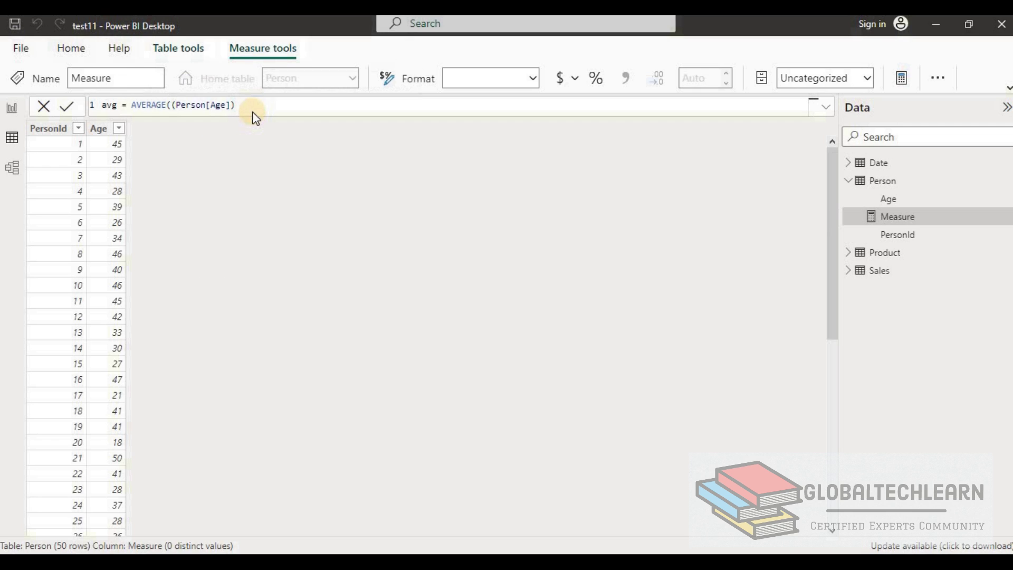
key(Return)
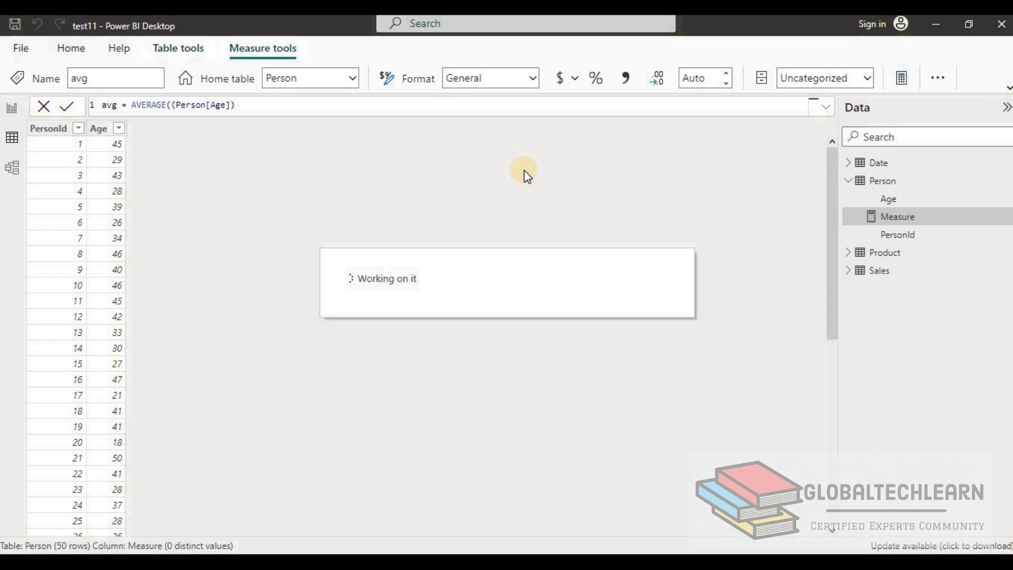
Step: Start a new Person measure named Med using the MEDIAN function
right_click(888, 180)
click(485, 173)
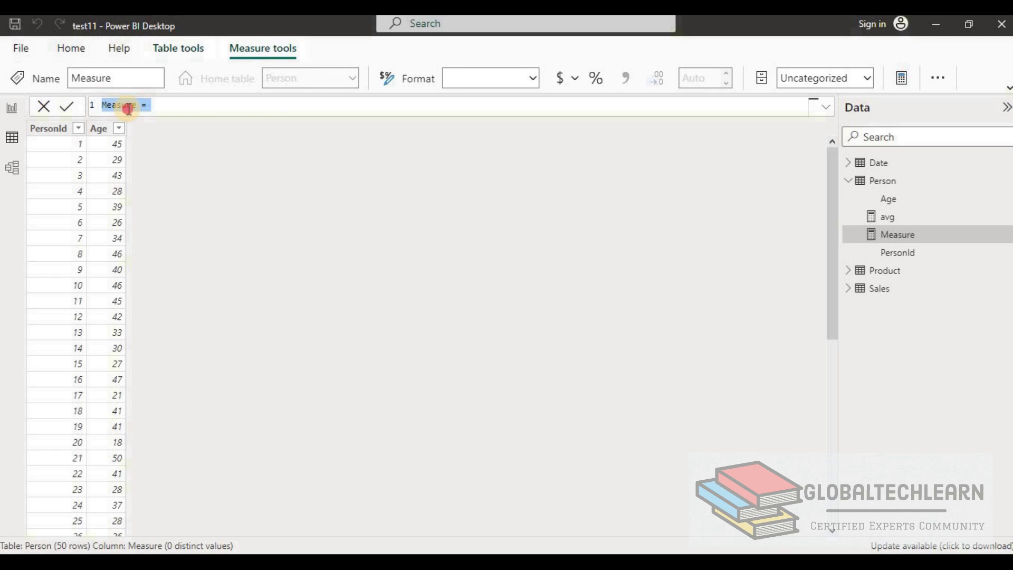
text(Med = )
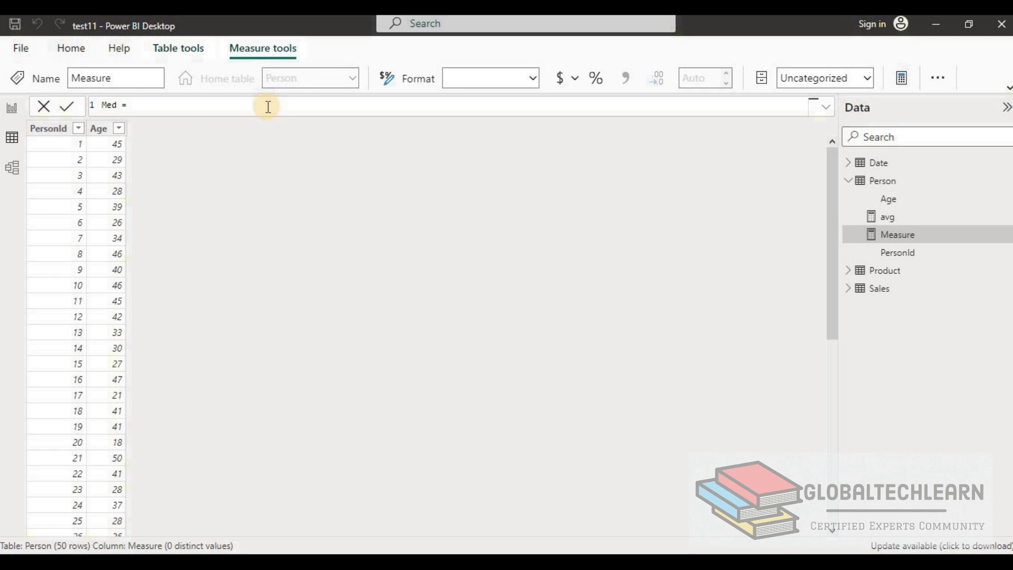
text(Media)
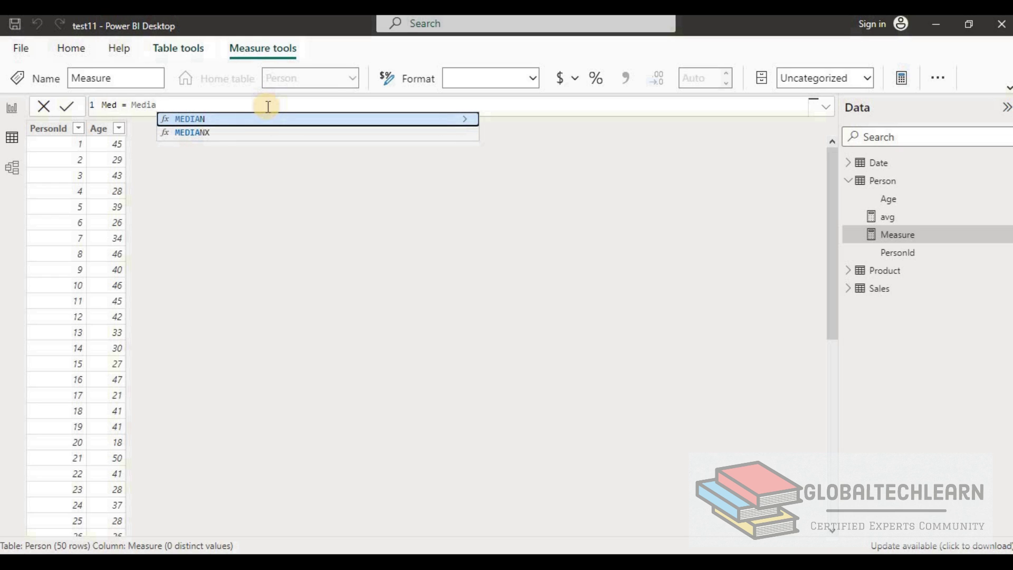
key(Tab)
text(()
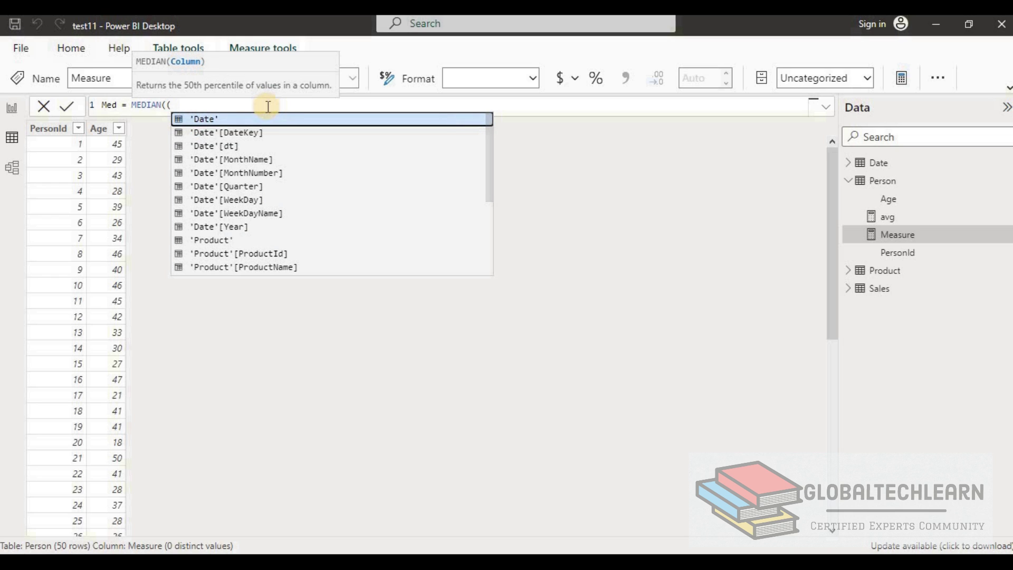
key(BackSpace)
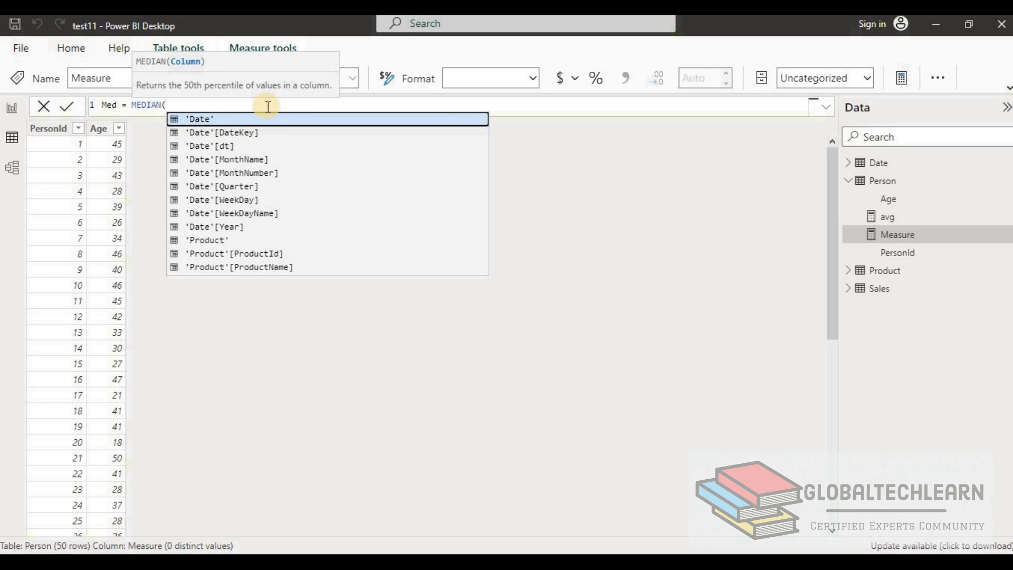
Step: Complete the formula as MEDIAN(Person[Age]) and commit the Med measure
text(ep)
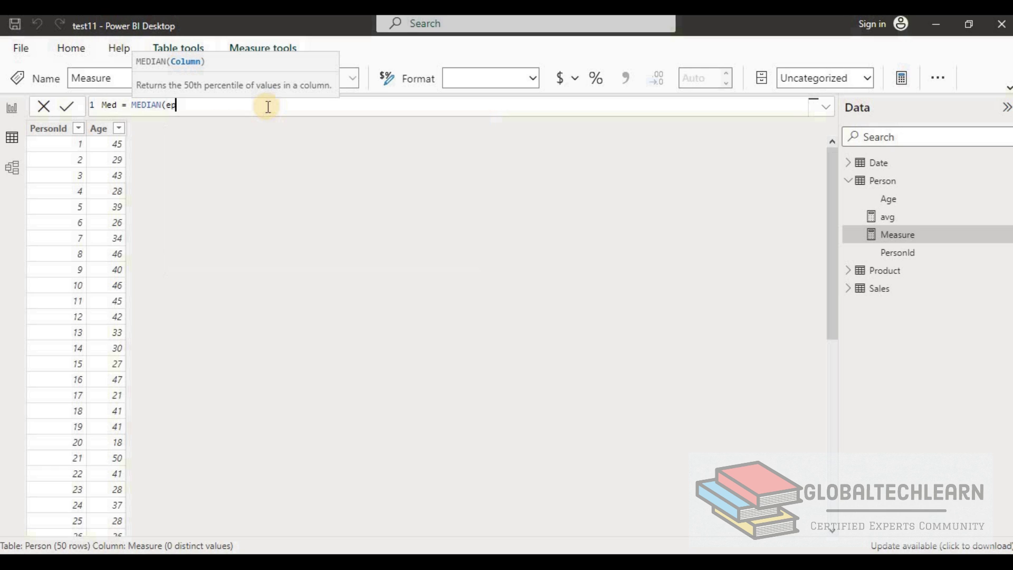
key(BackSpace)
key(BackSpace)
text(person)
key(Down)
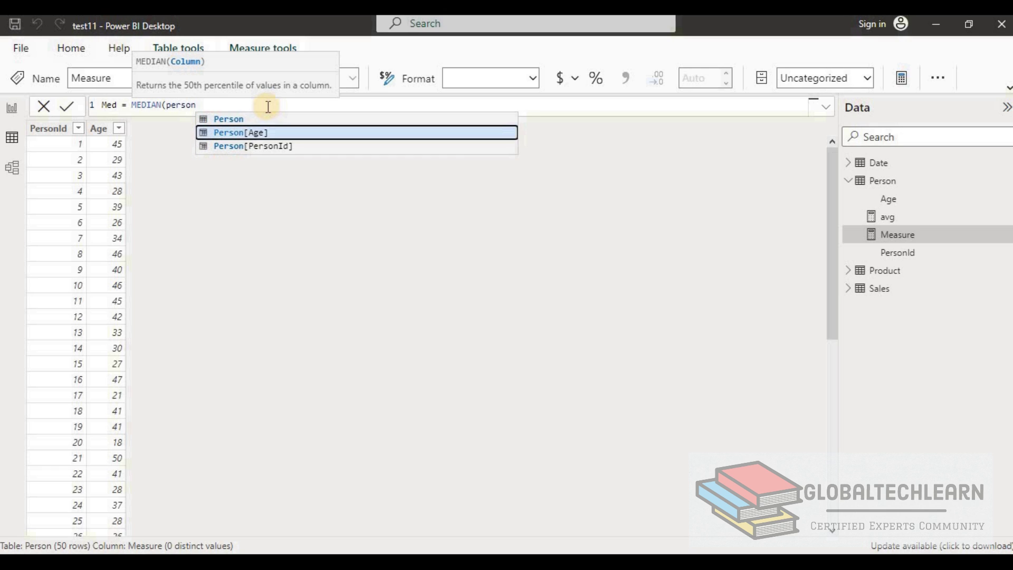
key(Tab)
text())
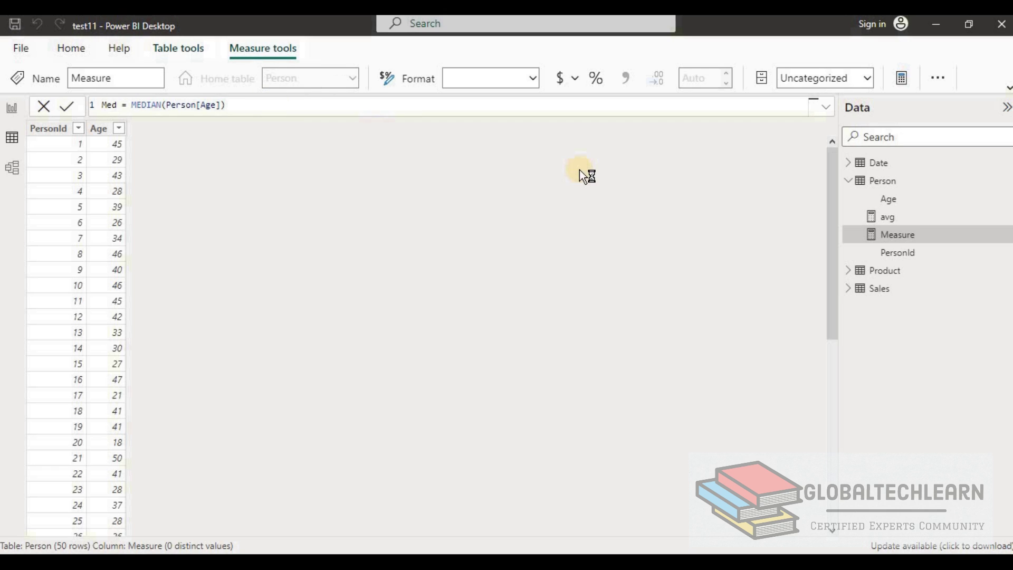
key(Return)
Step: Start a third Person measure and name it STD
right_click(884, 182)
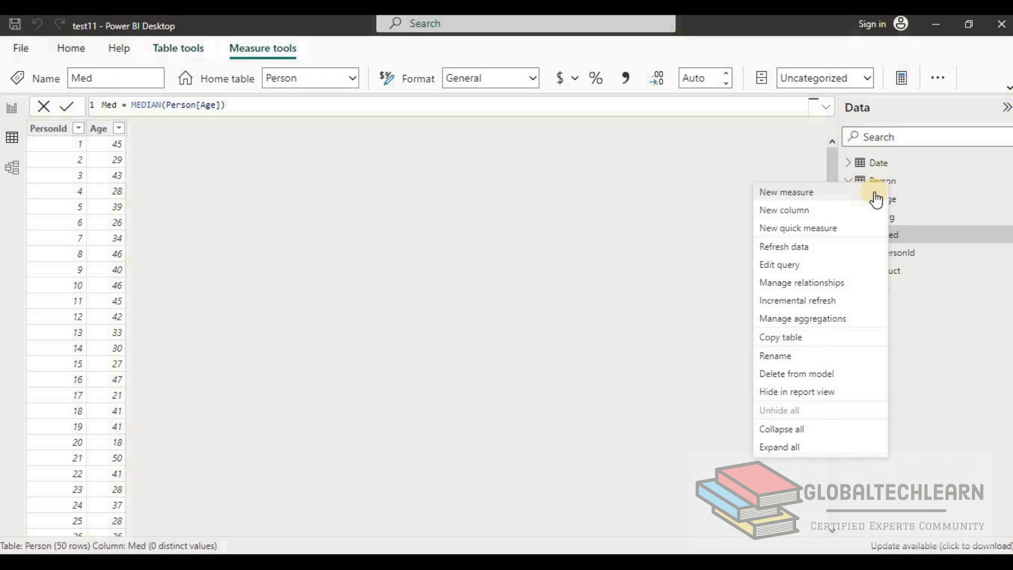
click(818, 195)
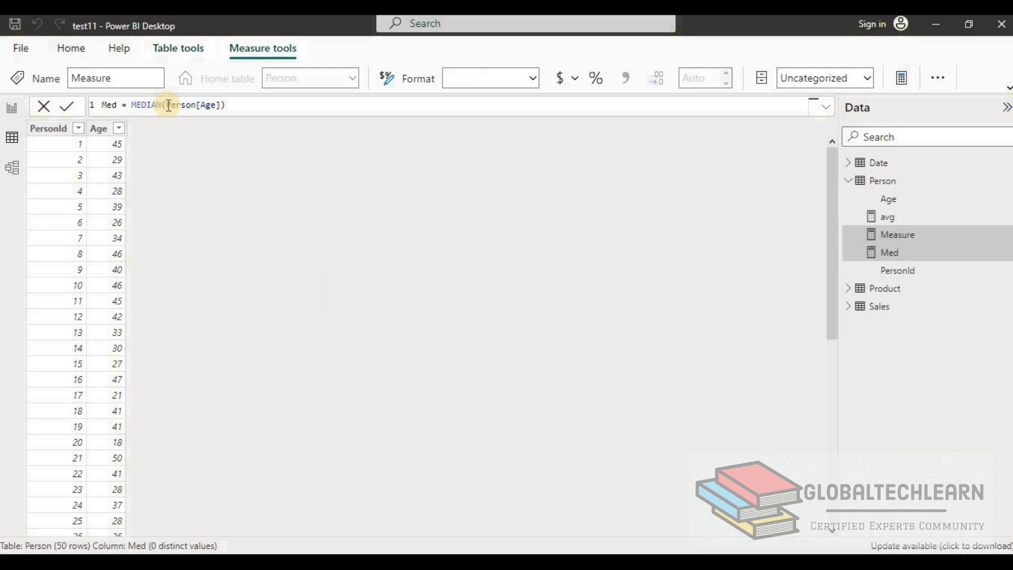
key(Home)
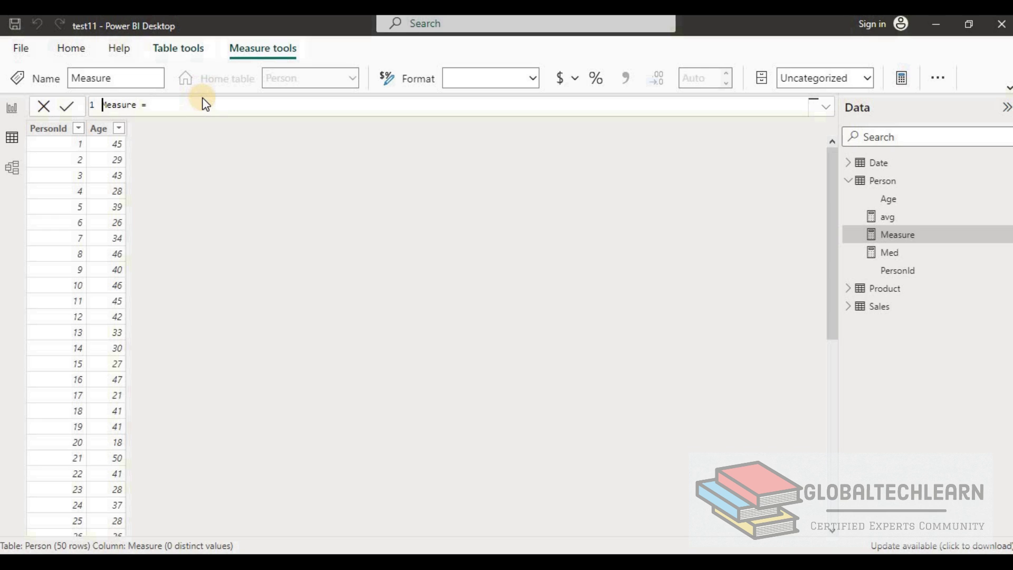
key(shift+Right)
key(shift+Right)
key(shift+Right)
key(shift+Right)
key(shift+Right)
key(shift+Right)
key(shift+Right)
text(STD)
key(End)
text(S)
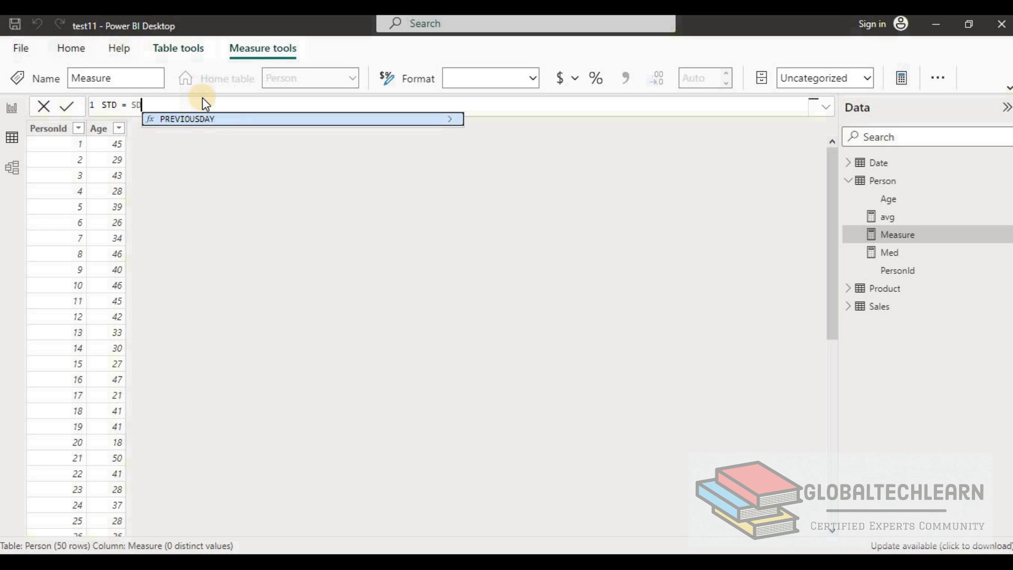
text(TD)
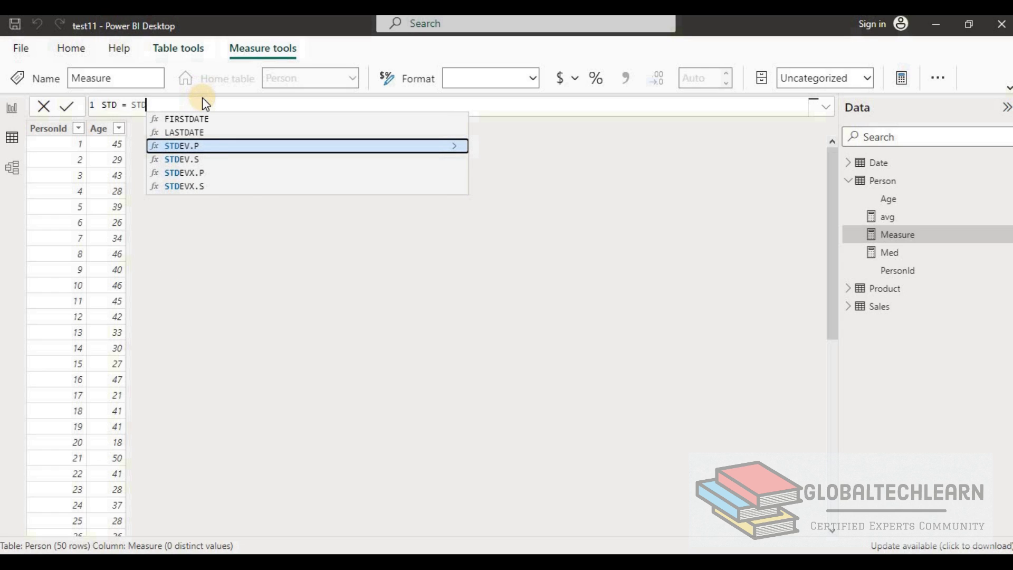
Step: Complete the formula as STDEV.P(Person[Age]) and commit the STD measure
key(Tab)
text(person)
key(Down)
key(Tab)
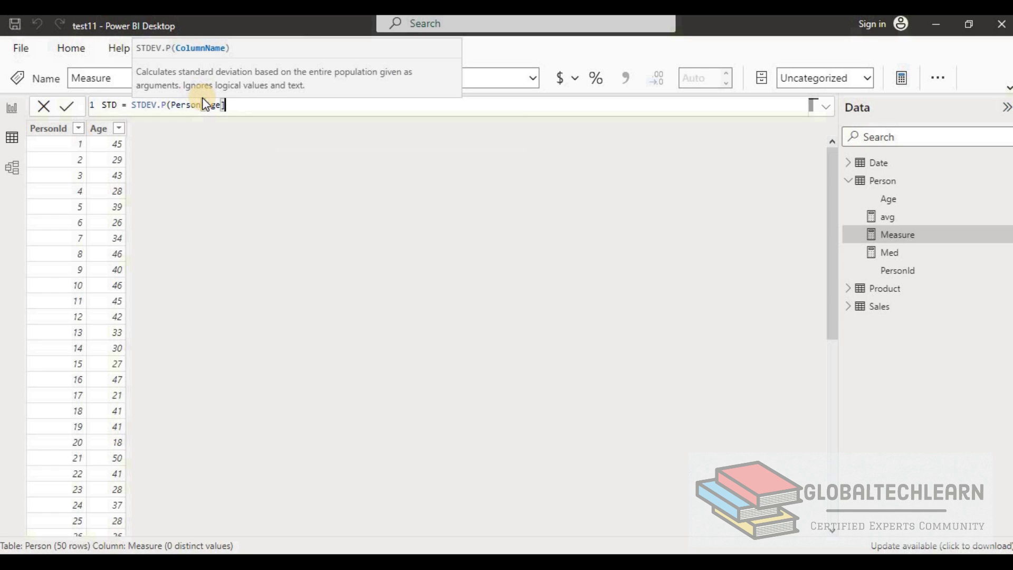
text())
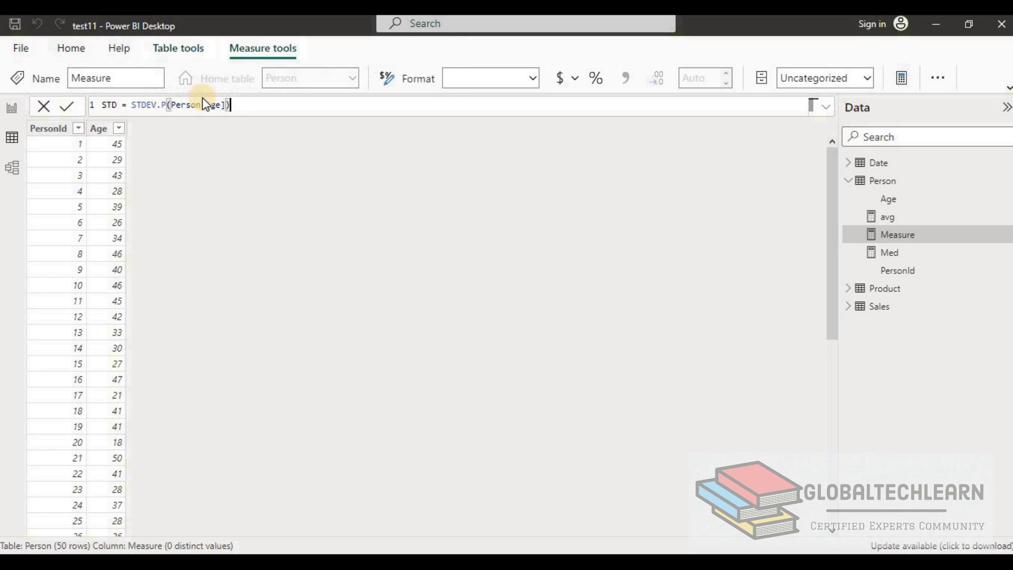
click(674, 271)
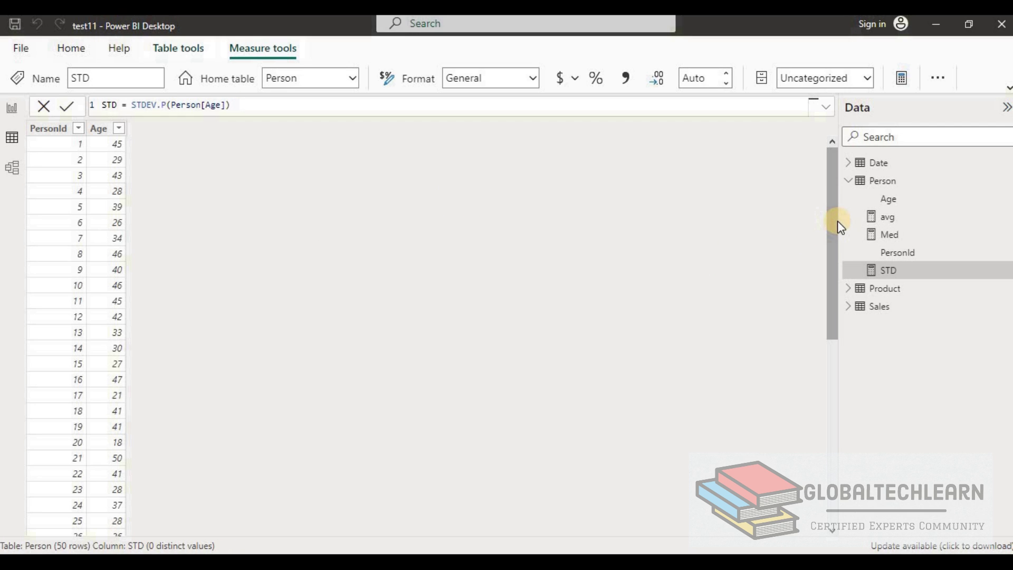
right_click(885, 181)
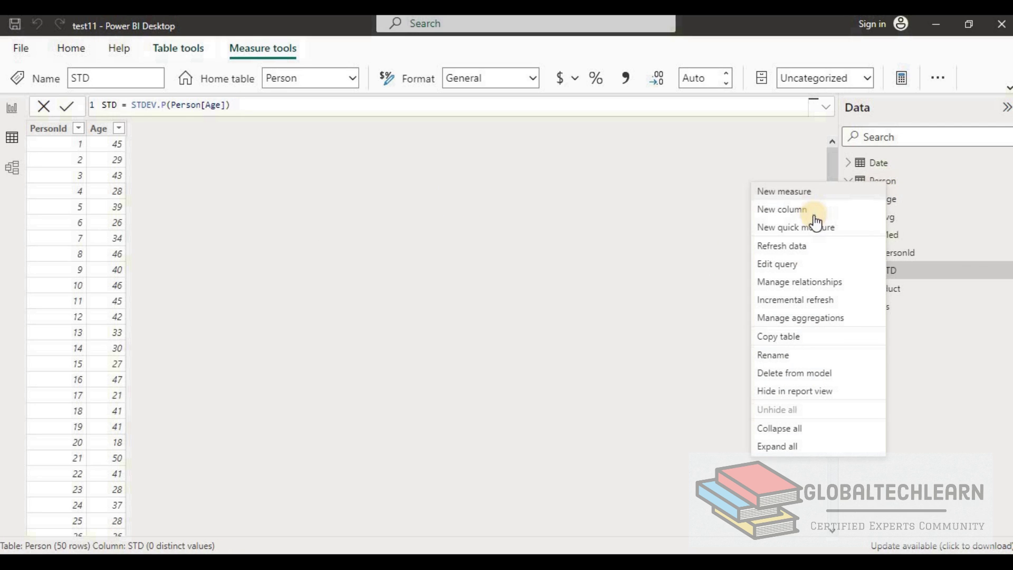
click(808, 192)
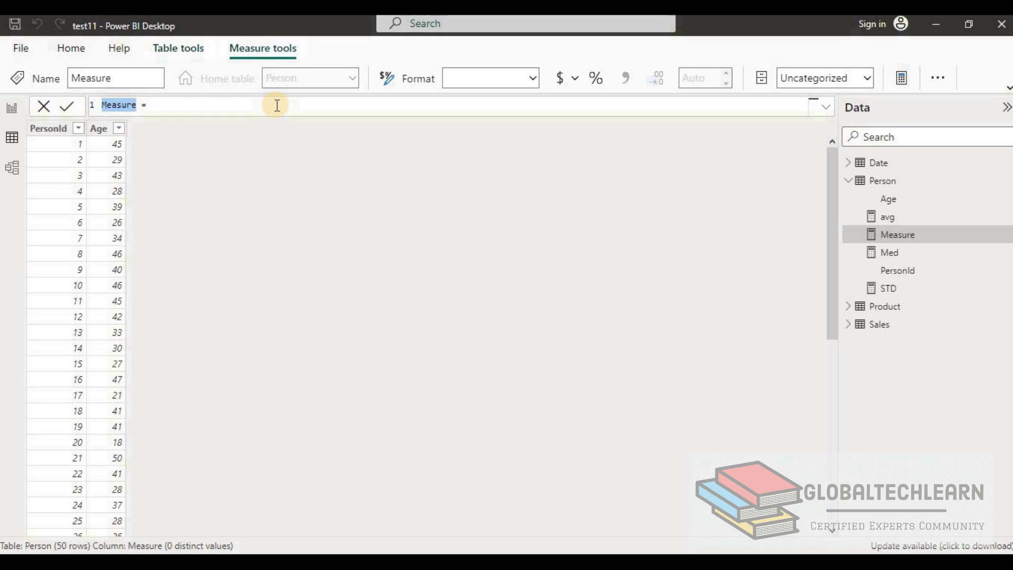
text(RANK)
key(End)
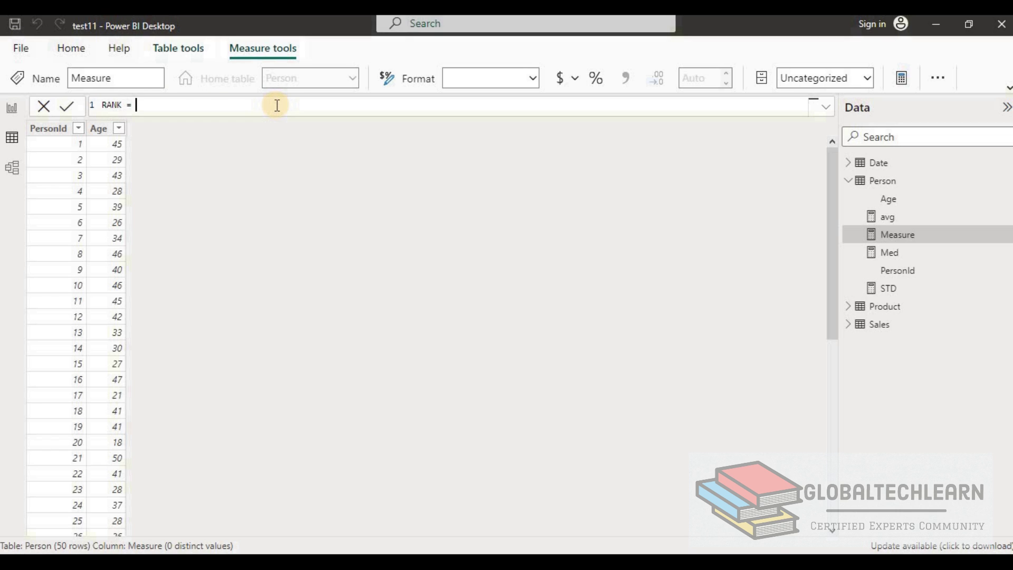
text(RA)
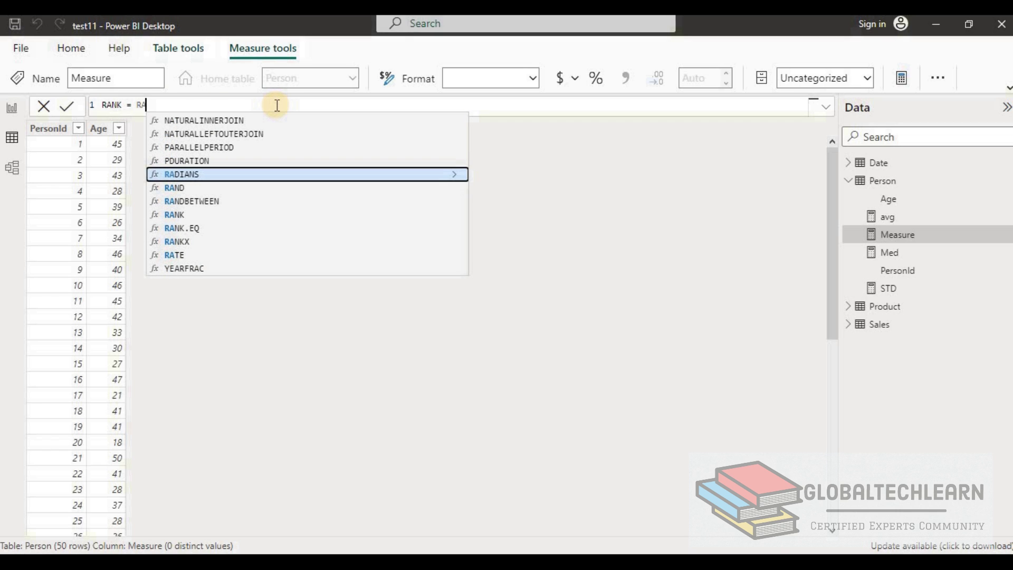
text(ank)
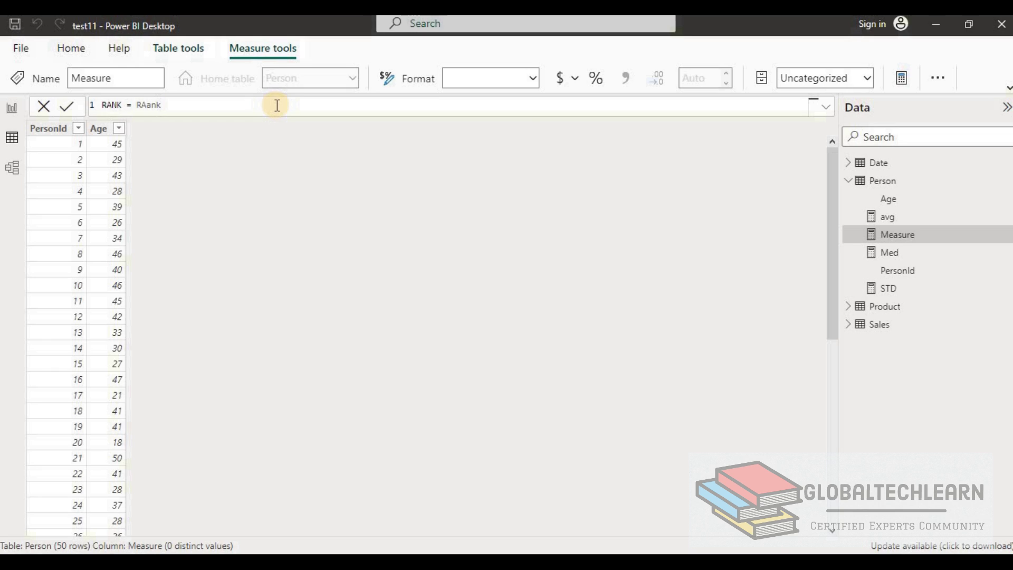
key(BackSpace)
key(BackSpace)
key(BackSpace)
text(NK.EQ(Person)
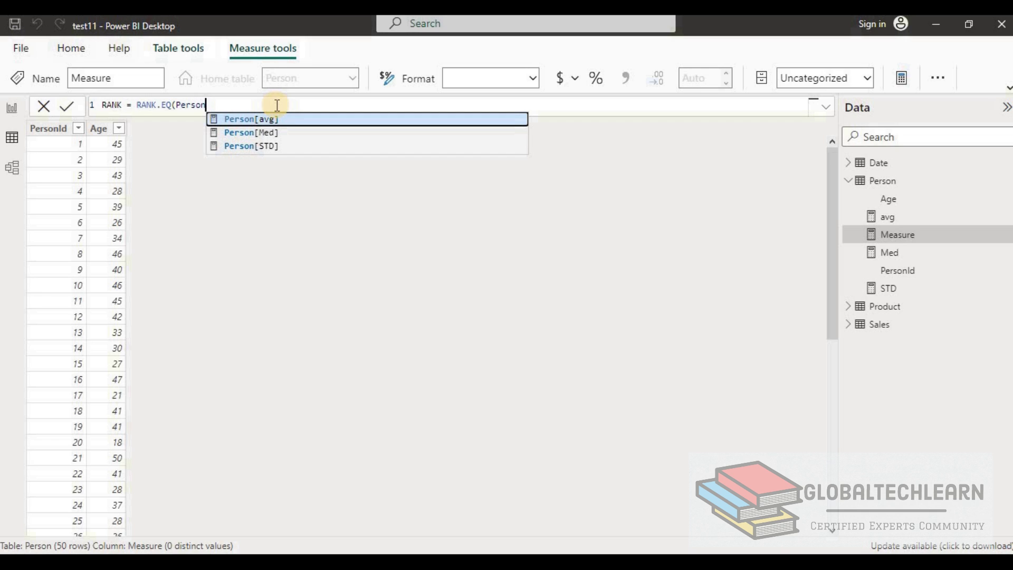
key(ctrl+a)
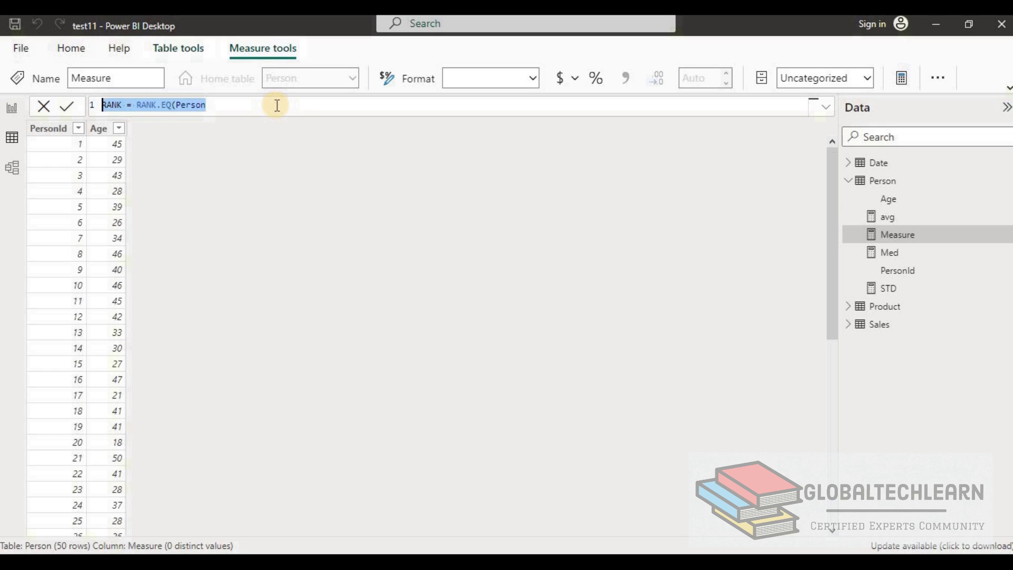
key(Delete)
click(708, 179)
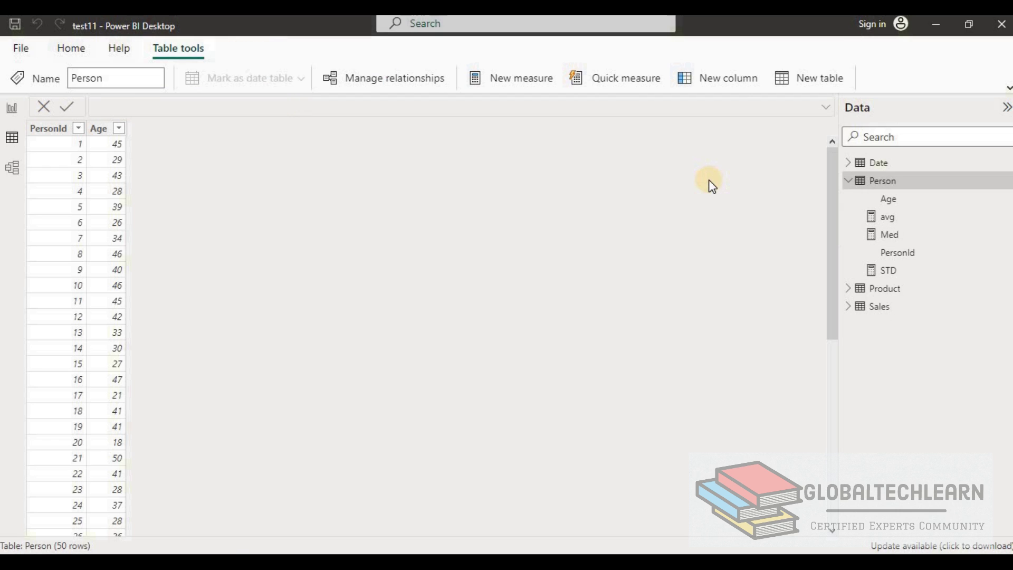
click(52, 131)
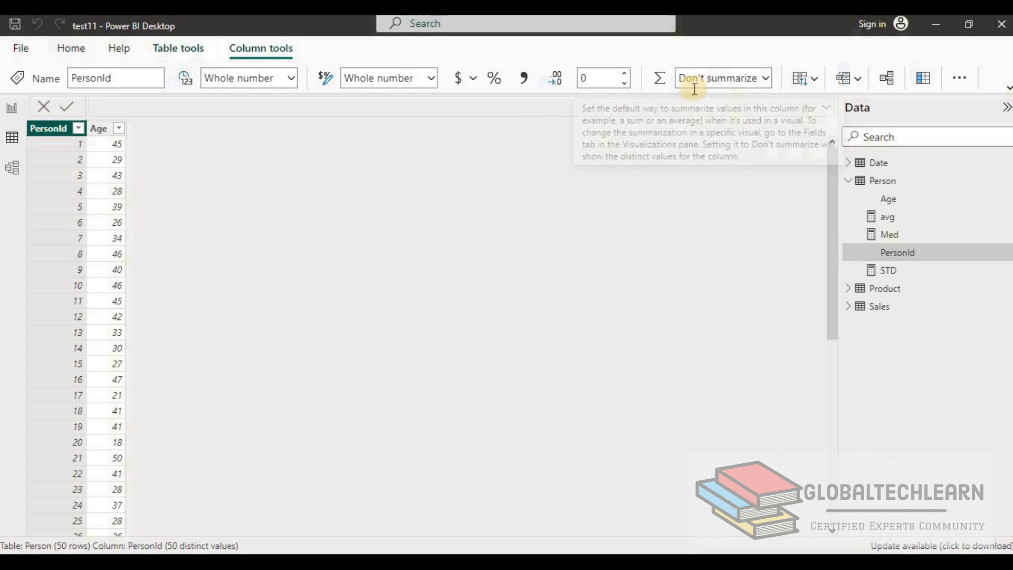
click(99, 130)
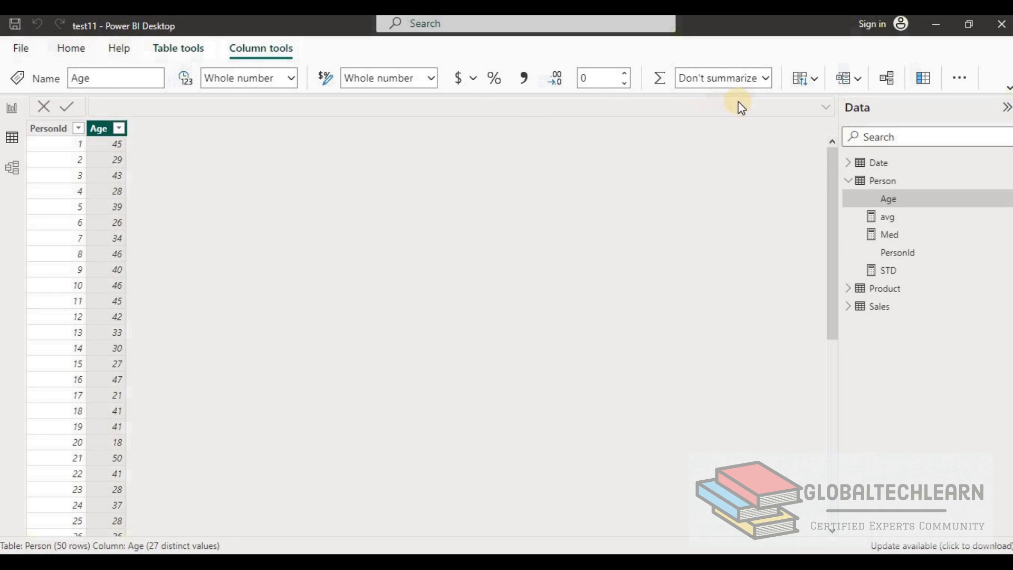
click(766, 80)
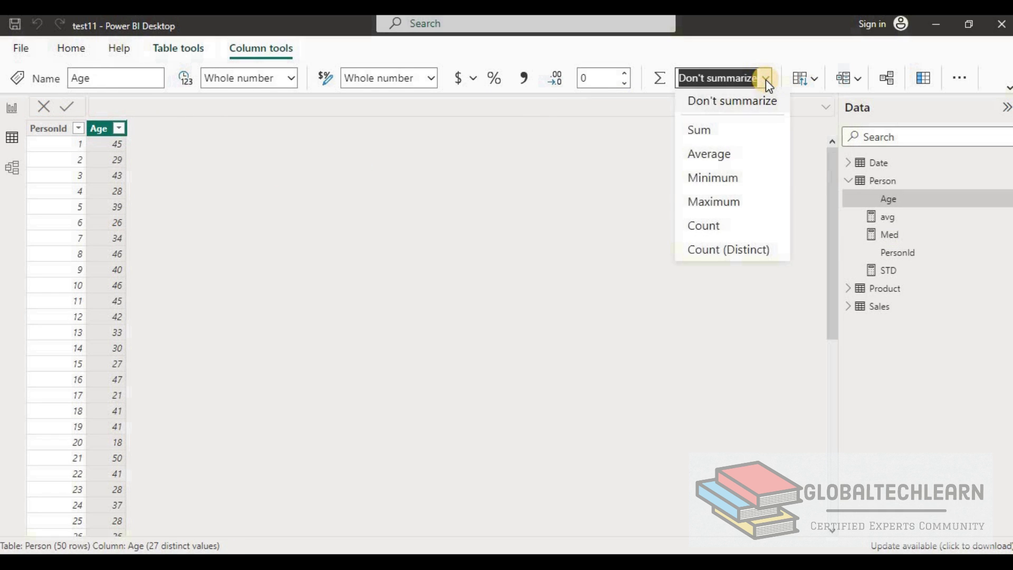
click(13, 110)
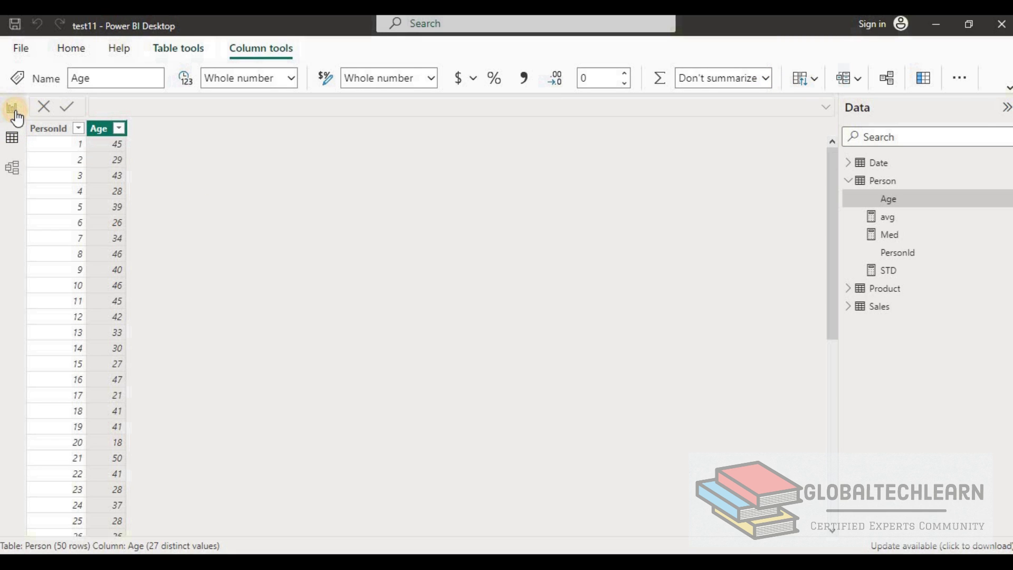
Step: On the report canvas, build a visual of Age with Count of PersonId
click(12, 109)
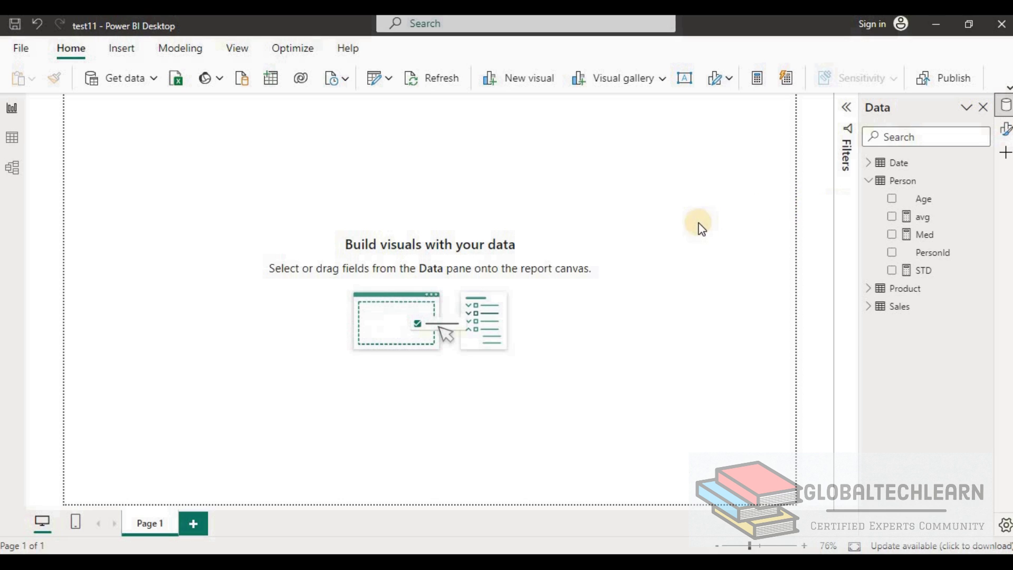
click(891, 199)
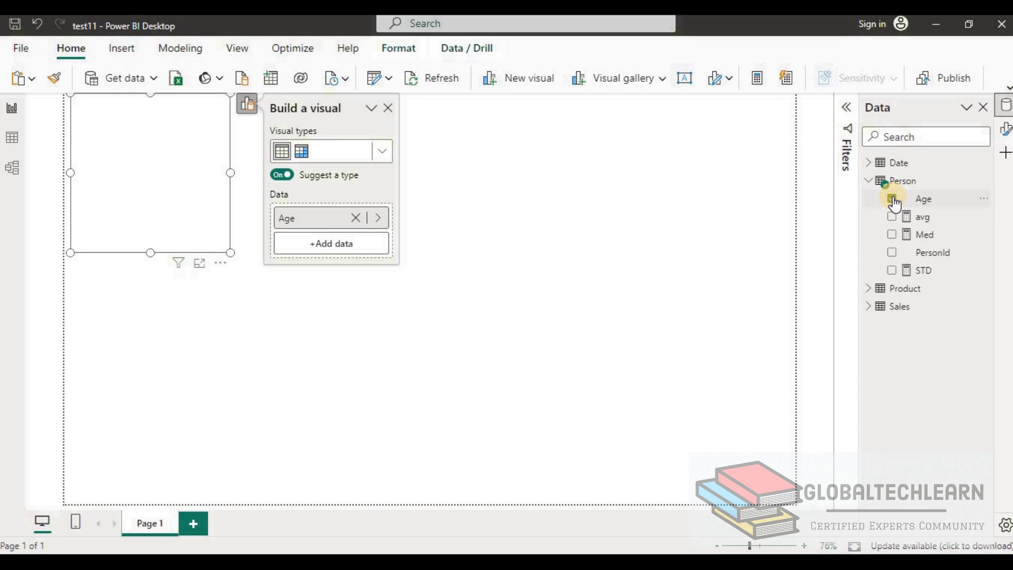
click(892, 254)
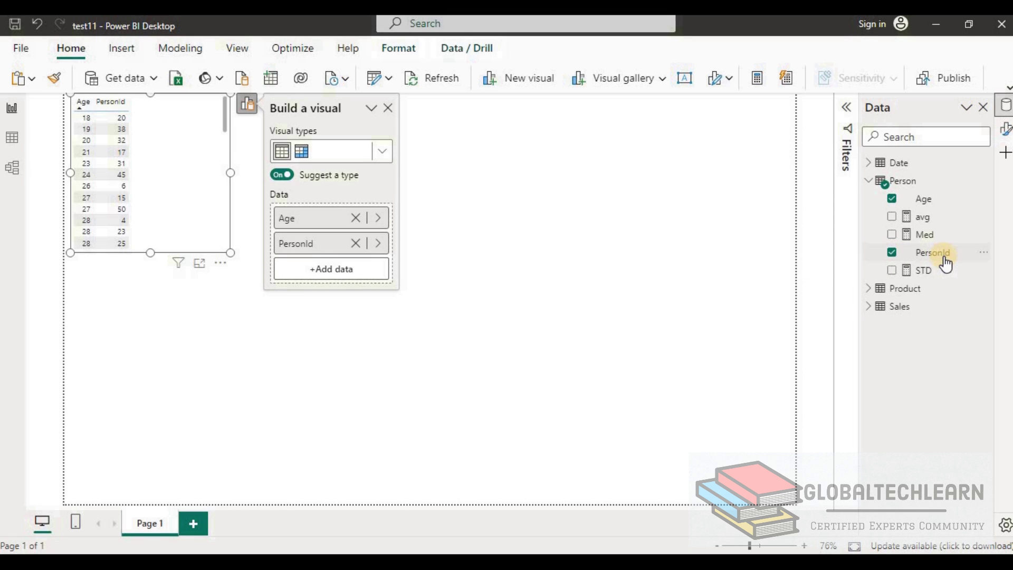
click(378, 243)
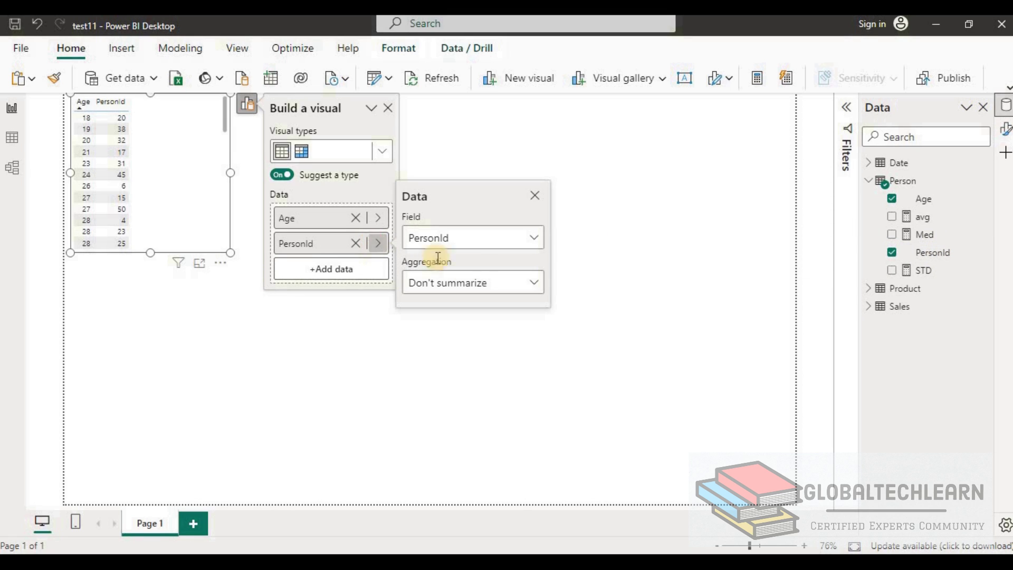
click(500, 285)
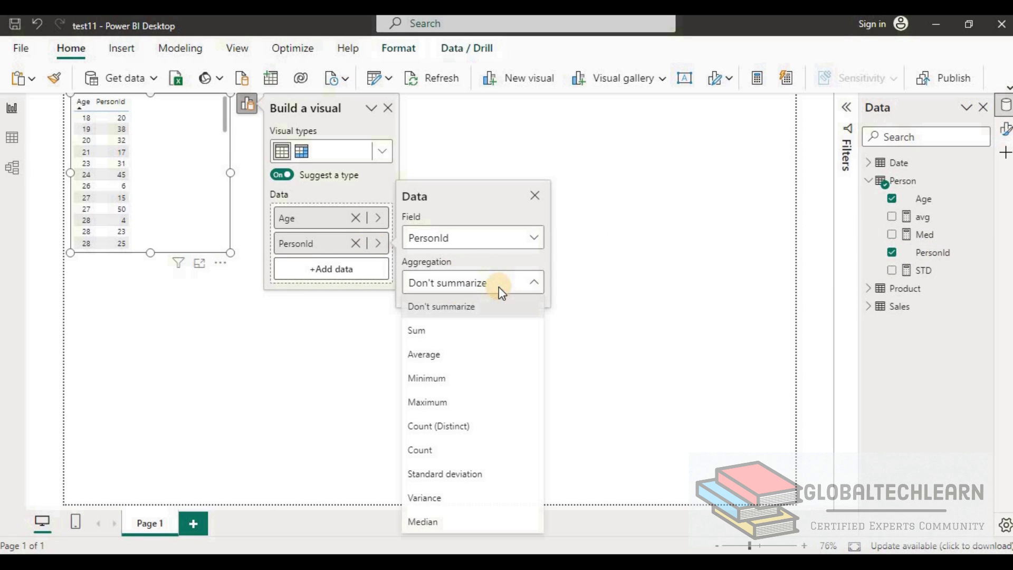
click(439, 449)
Step: Keep the visual as a table and enlarge it so every age shows
click(338, 179)
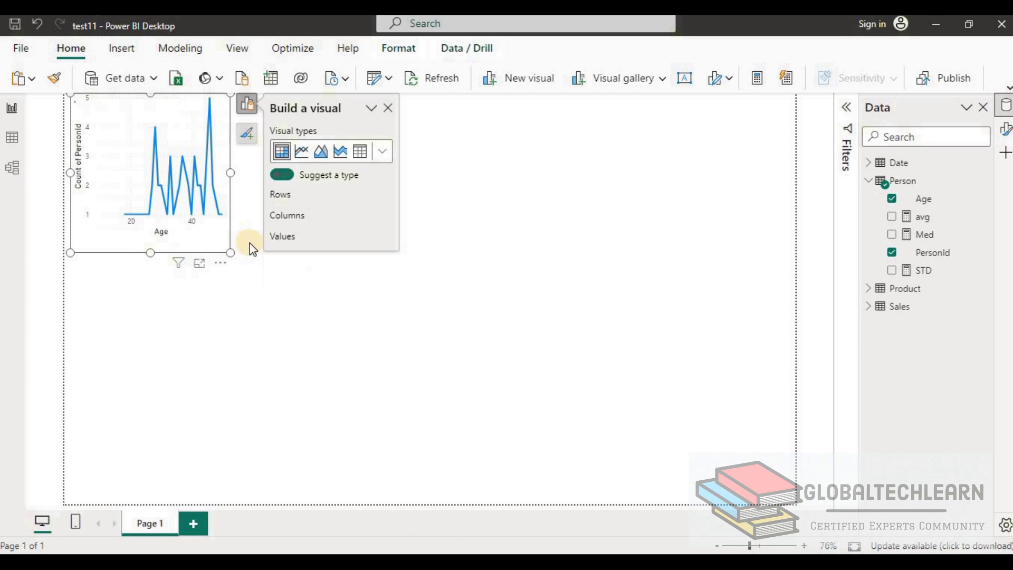
drag(230, 252, 299, 455)
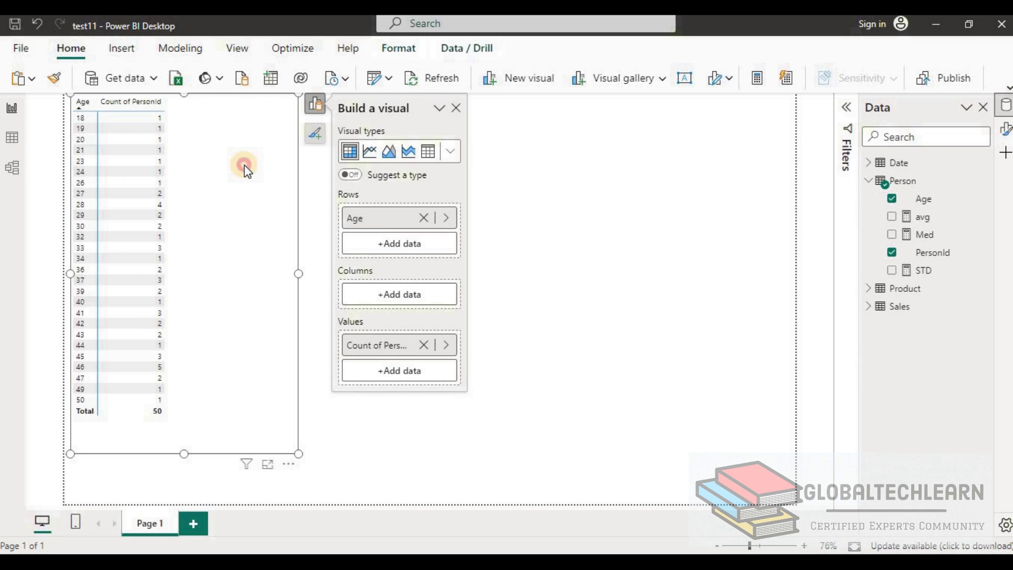
click(456, 109)
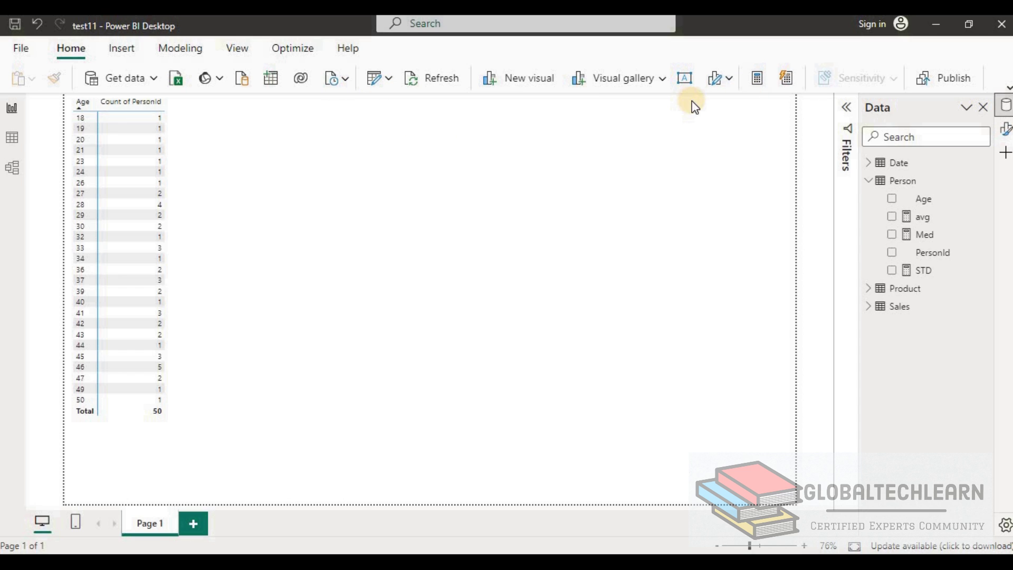
Step: Add an Age slicer and shrink it to a compact strip beside the table
click(530, 79)
click(684, 152)
click(624, 253)
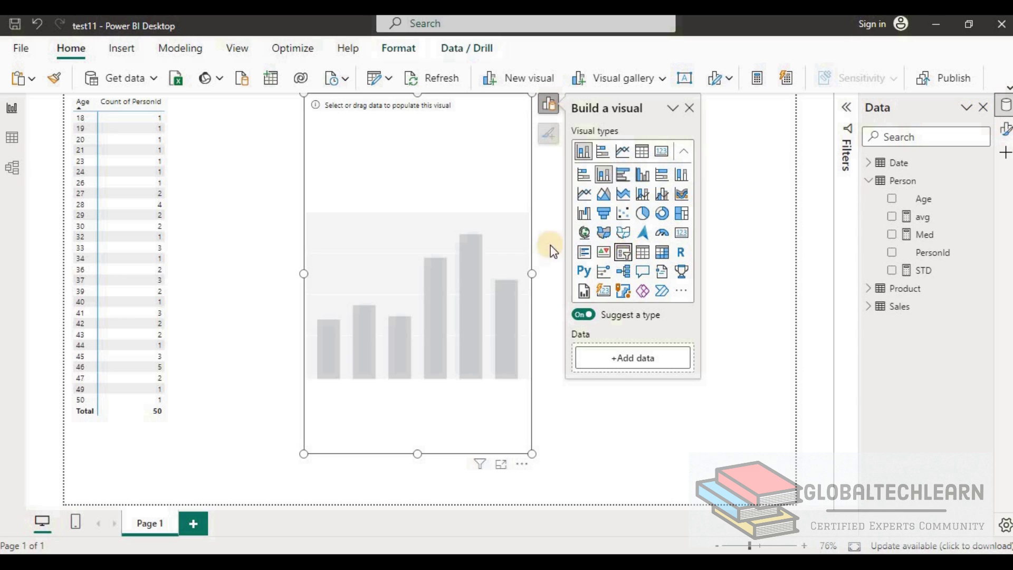
click(891, 199)
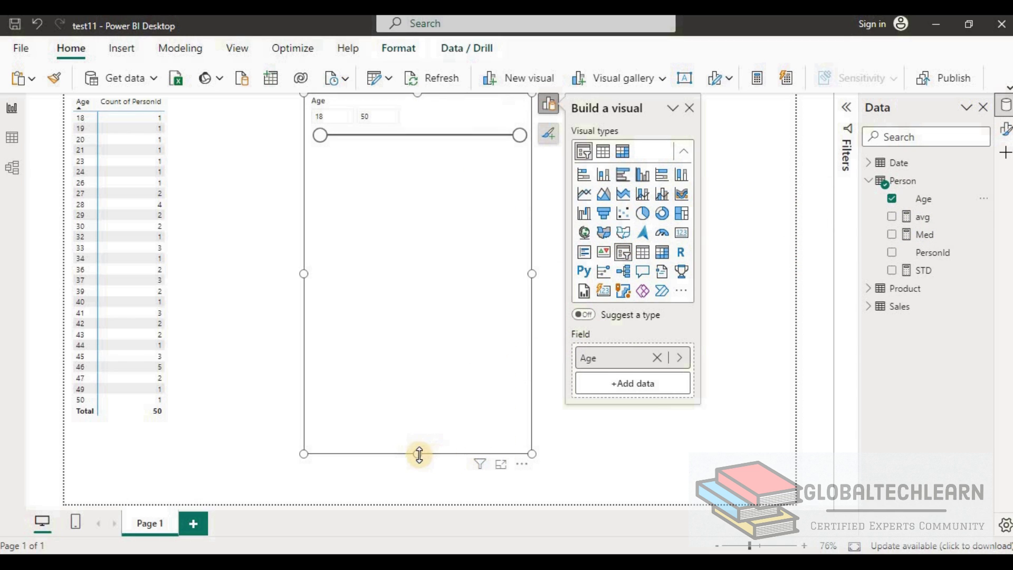
drag(418, 454, 409, 160)
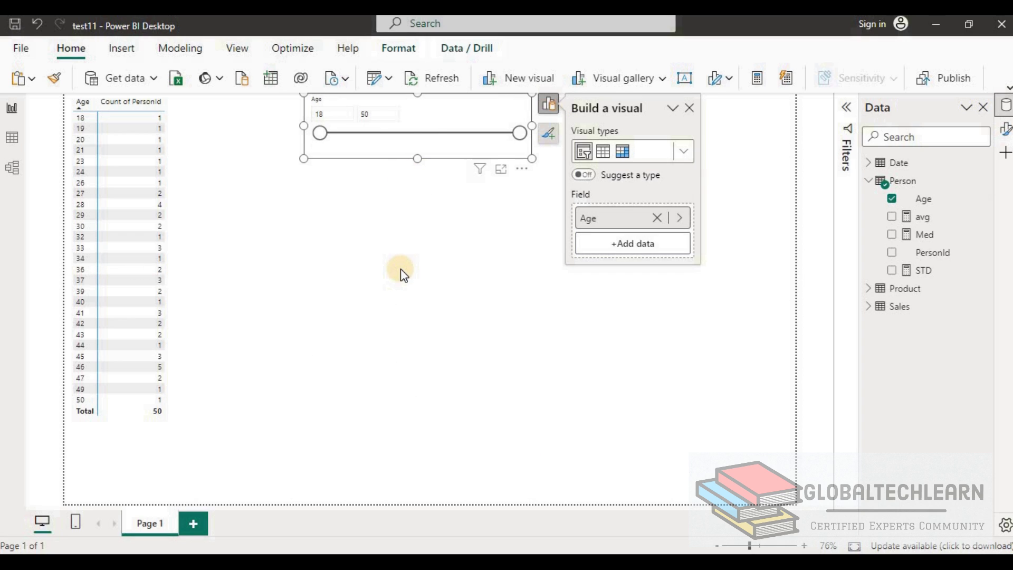
click(648, 341)
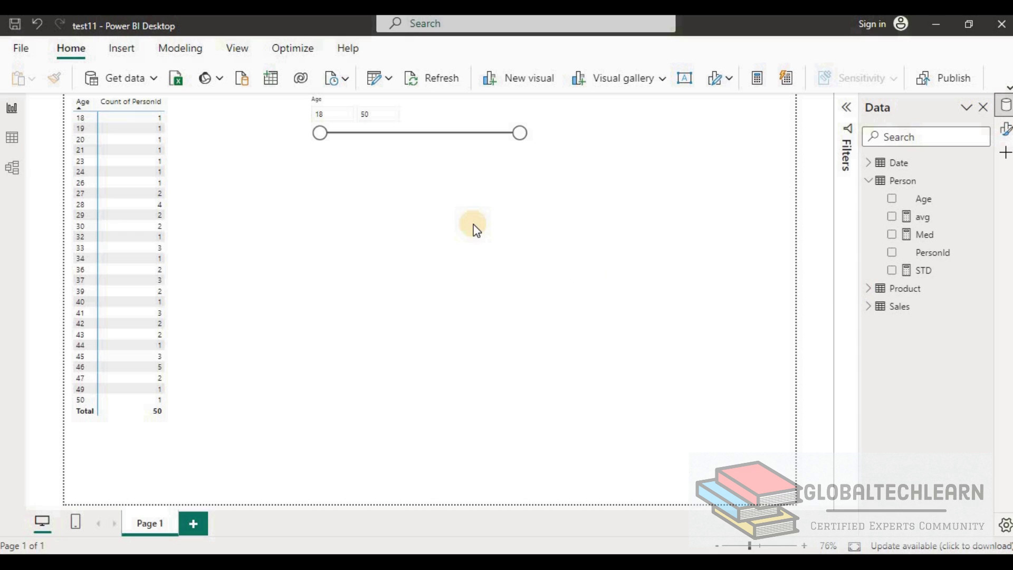
Step: Add a multi-row card showing the avg, Med and STD measures
click(541, 84)
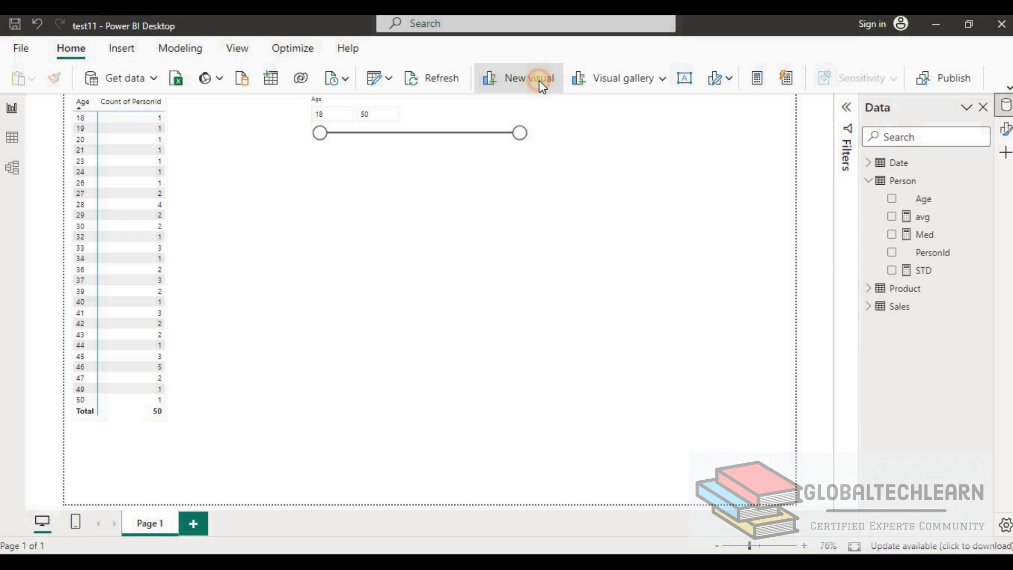
click(892, 217)
click(891, 235)
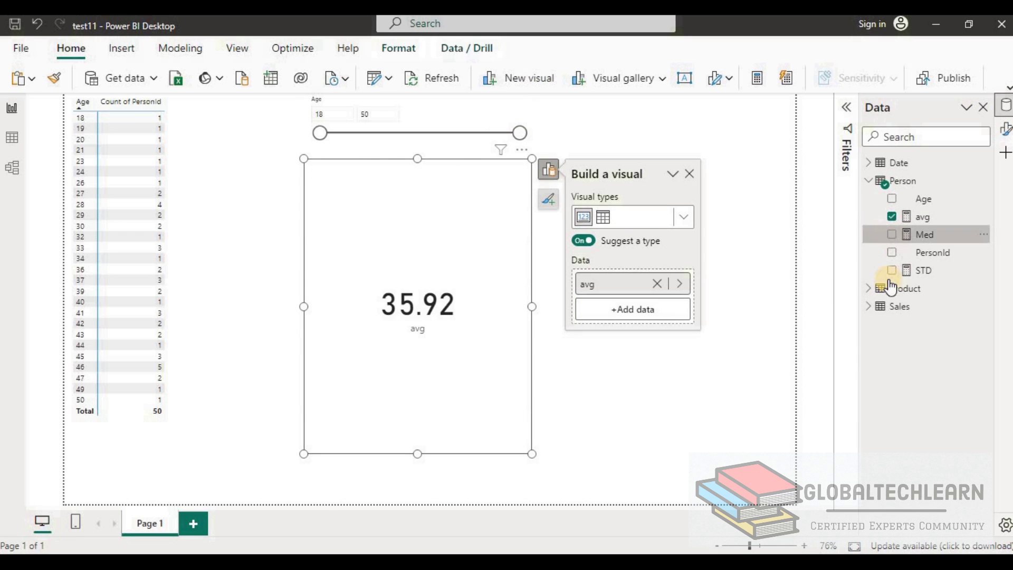
click(892, 270)
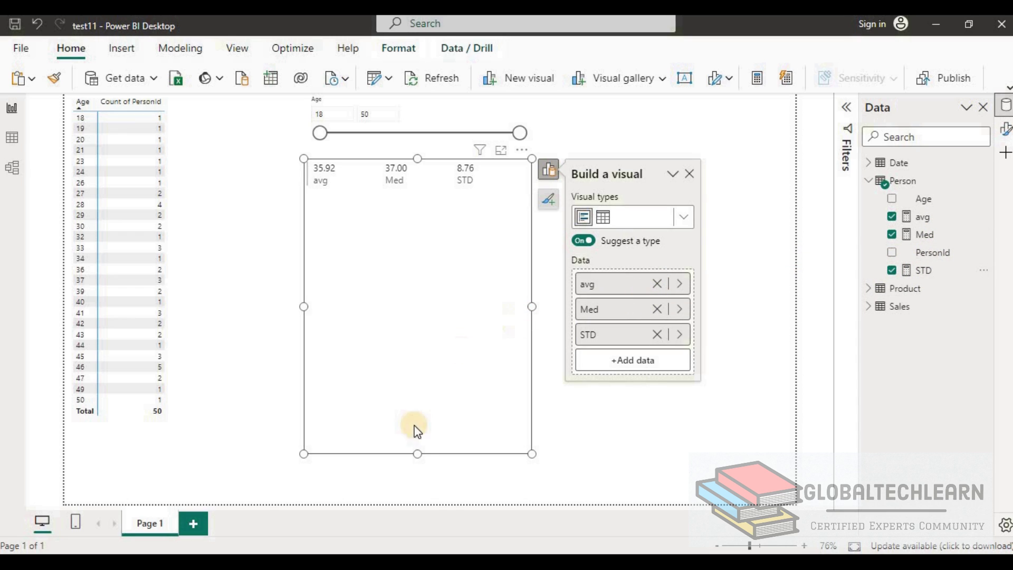
Step: Shrink the card's height and move it below the Age slicer
drag(417, 453, 417, 248)
click(489, 169)
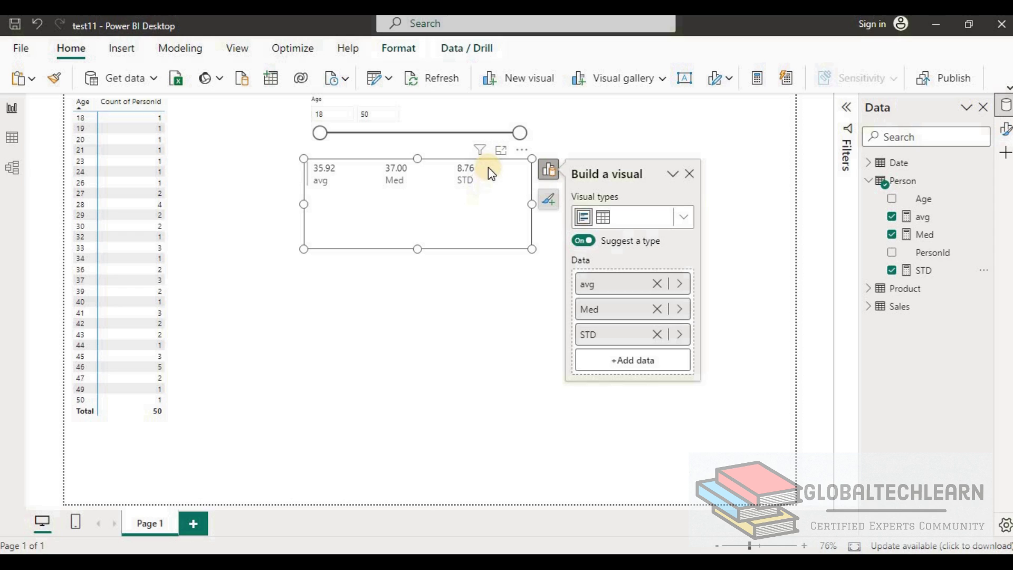
drag(489, 170, 489, 357)
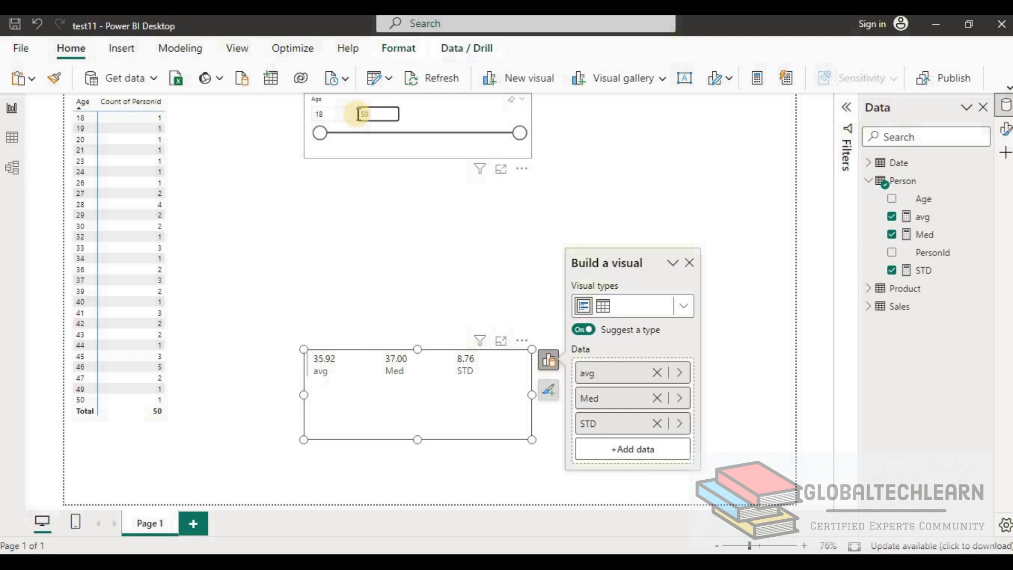
click(416, 103)
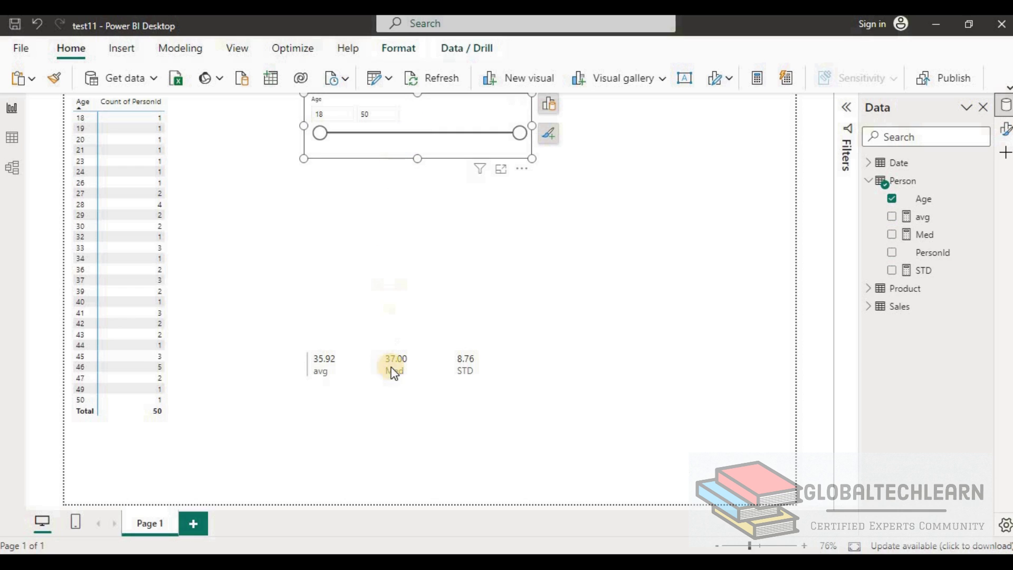
Step: Cap the Age slicer's maximum at 40, bringing the table total to 30
click(406, 394)
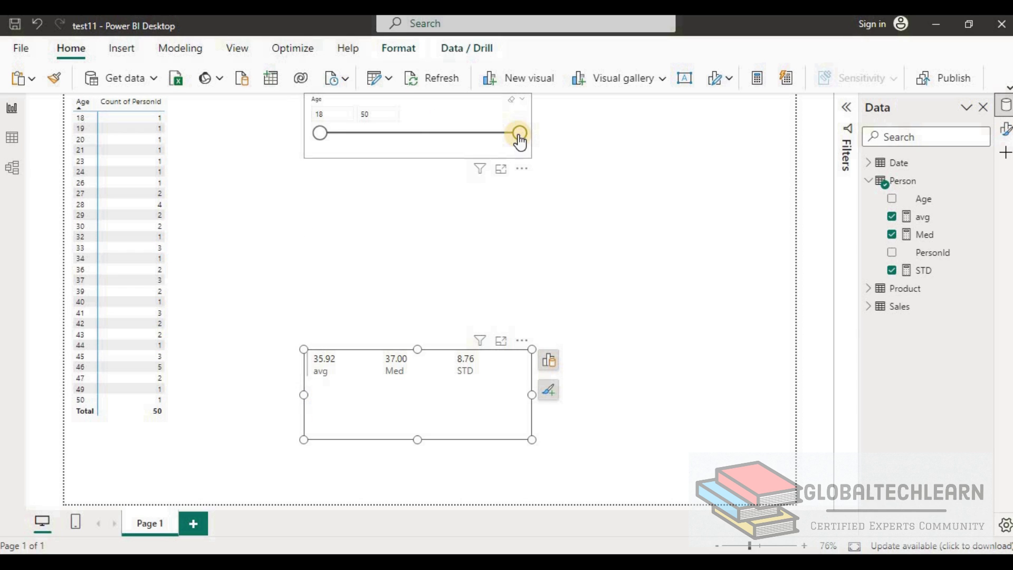
click(395, 115)
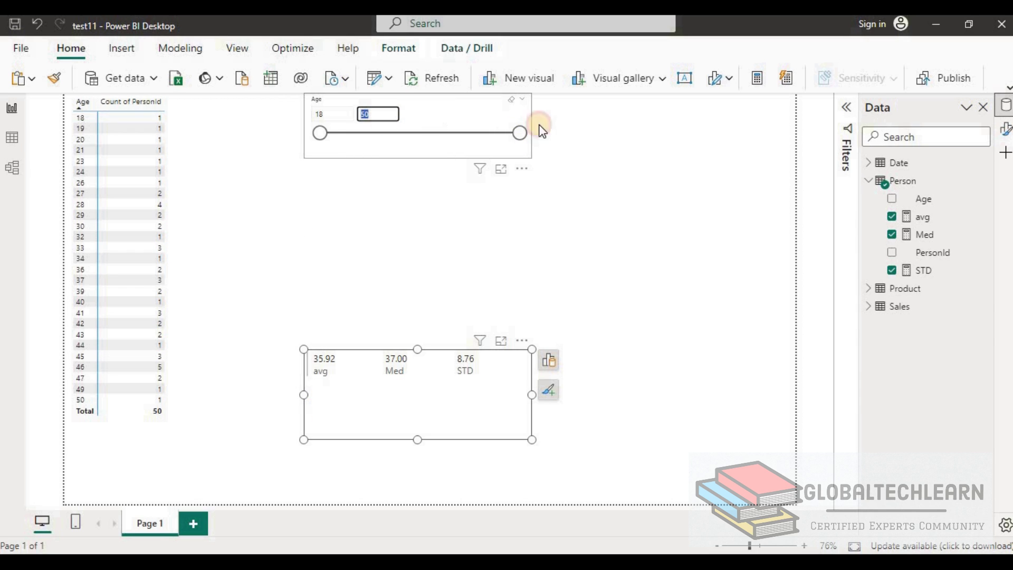
text(40)
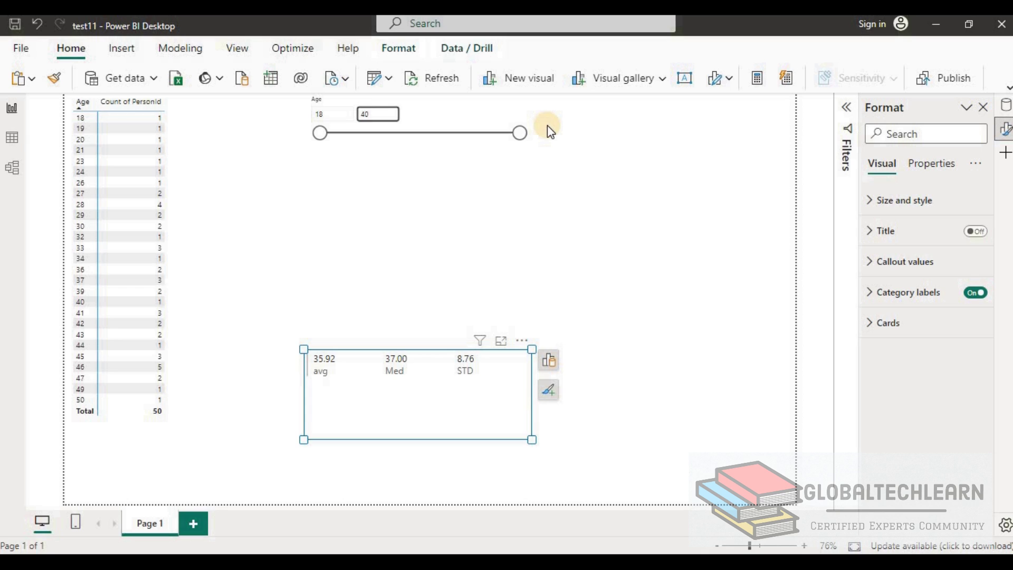
key(Return)
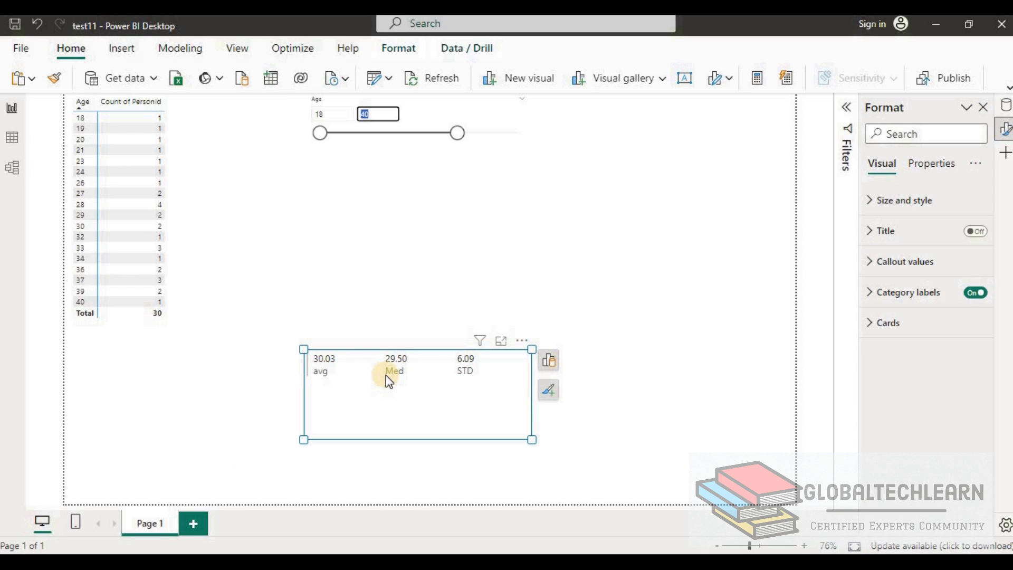
click(158, 143)
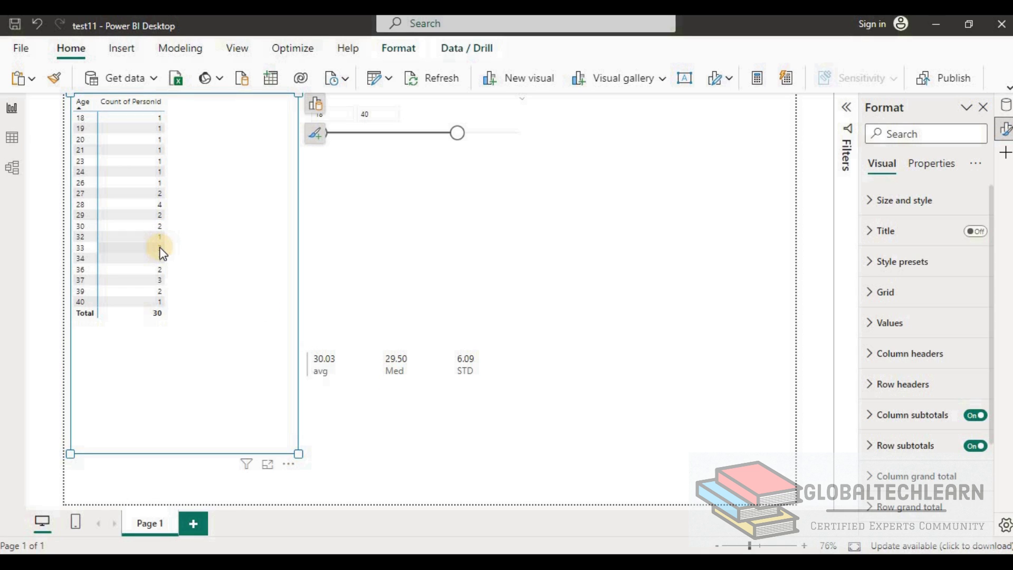
Step: Set the Age slicer range to 20–25
click(358, 141)
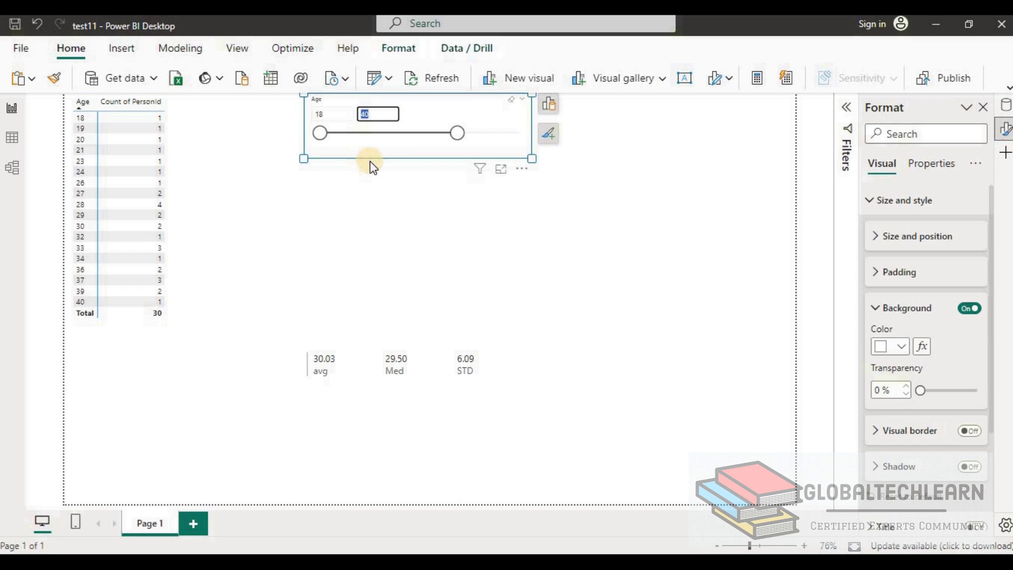
click(328, 114)
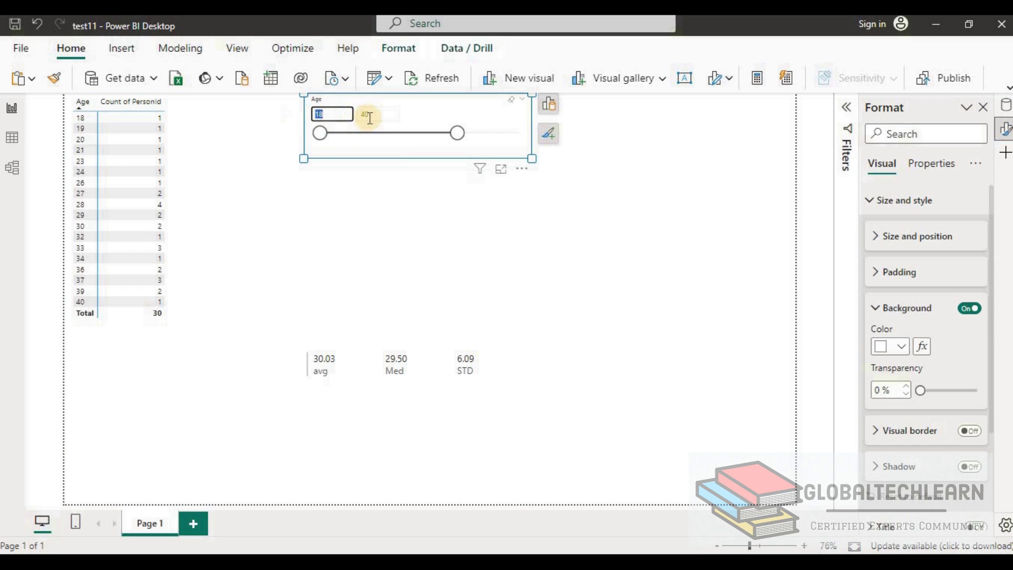
text(20)
key(Return)
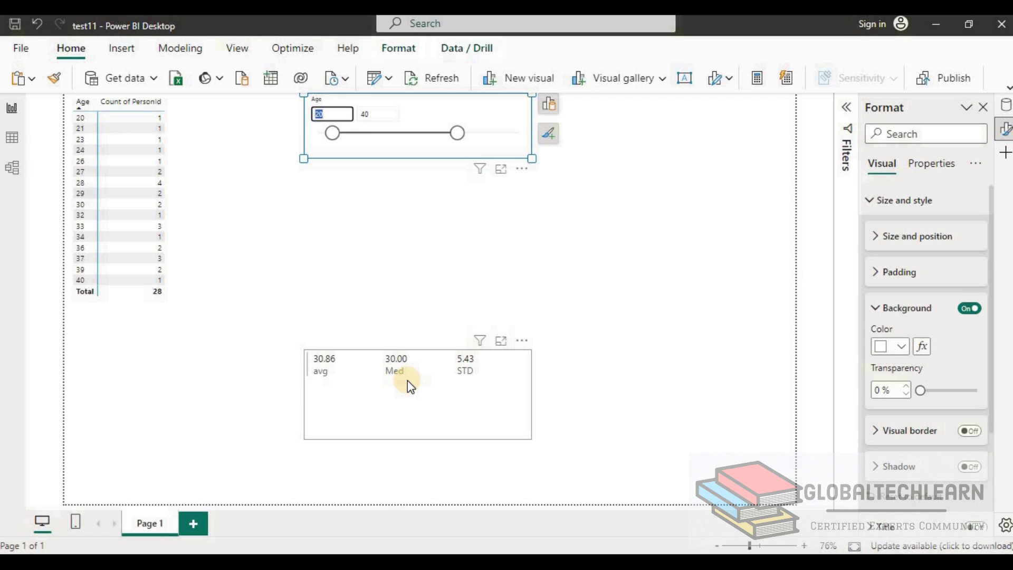
click(389, 113)
double_click(389, 114)
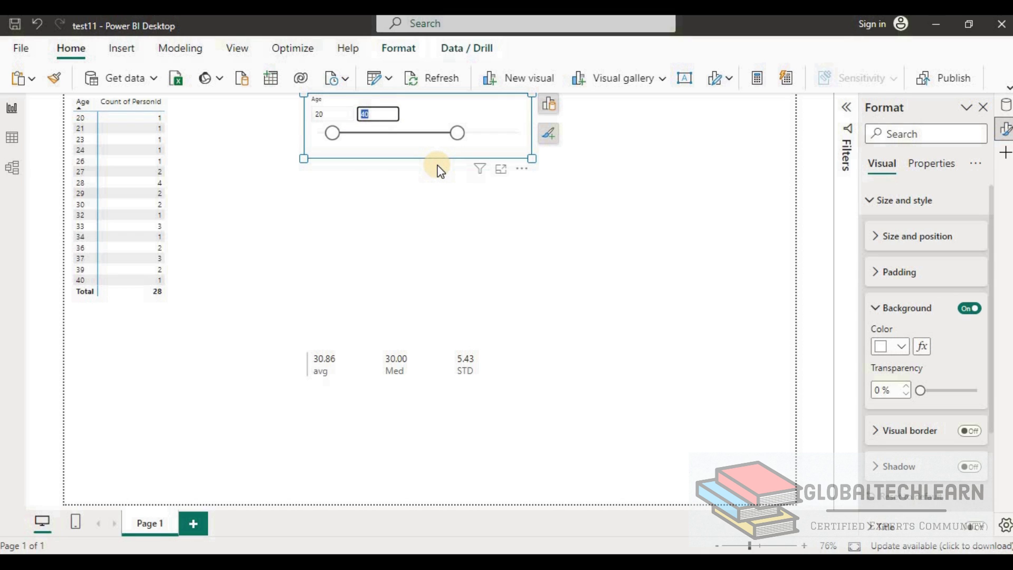
text(25)
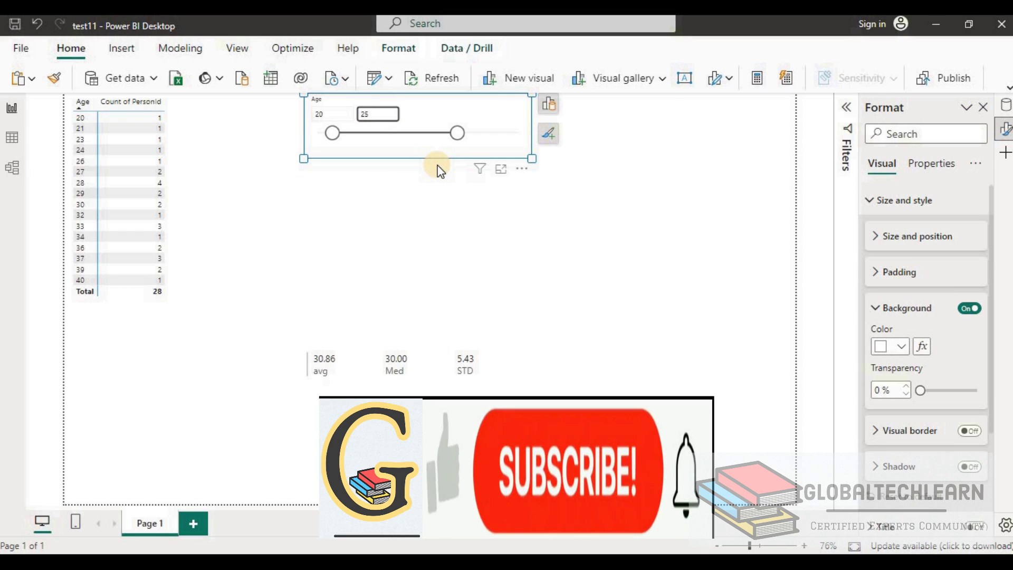
key(Return)
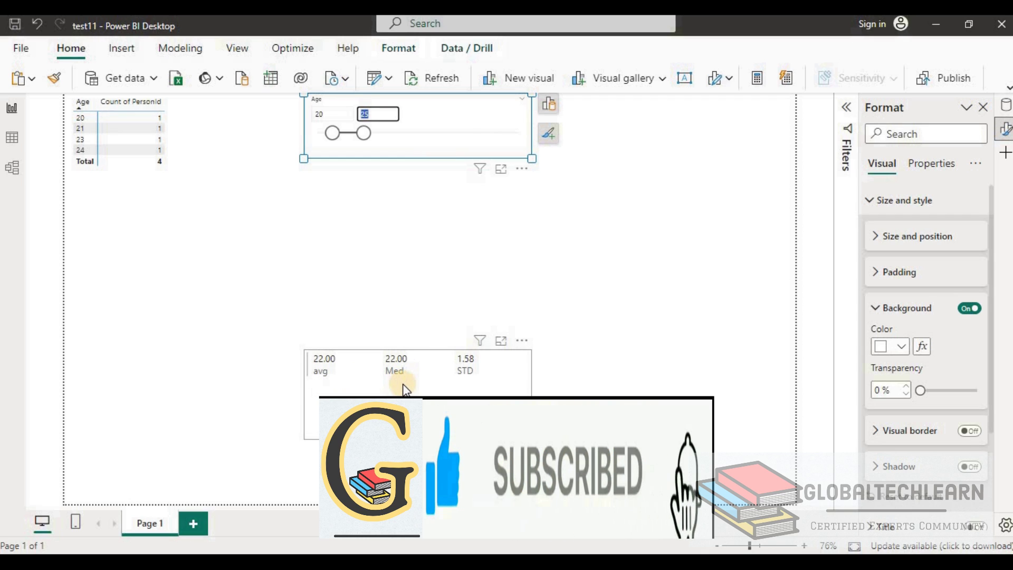
Step: Raise the slicer's maximum age from 25 to 26
click(389, 114)
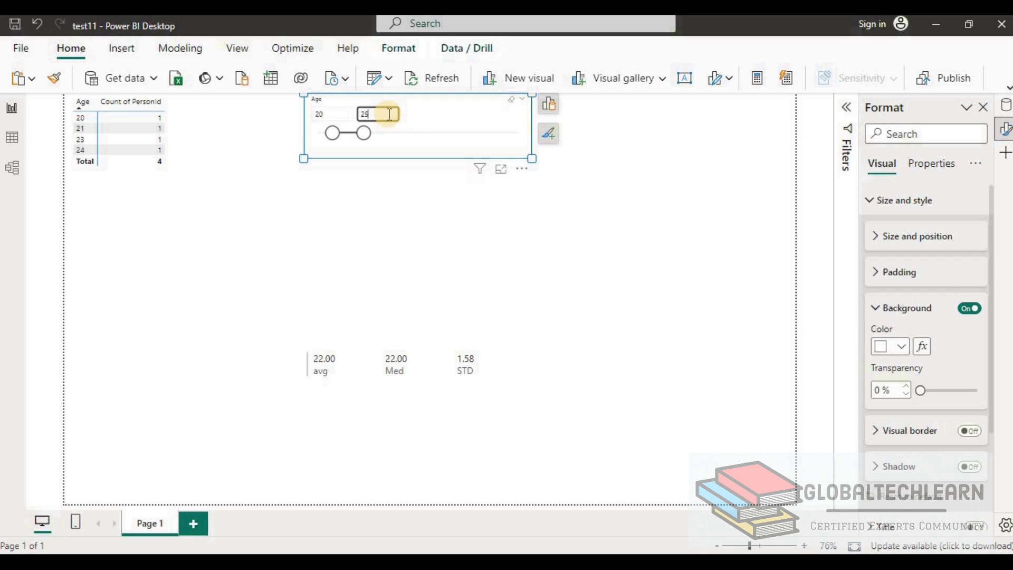
key(BackSpace)
text(6)
key(Return)
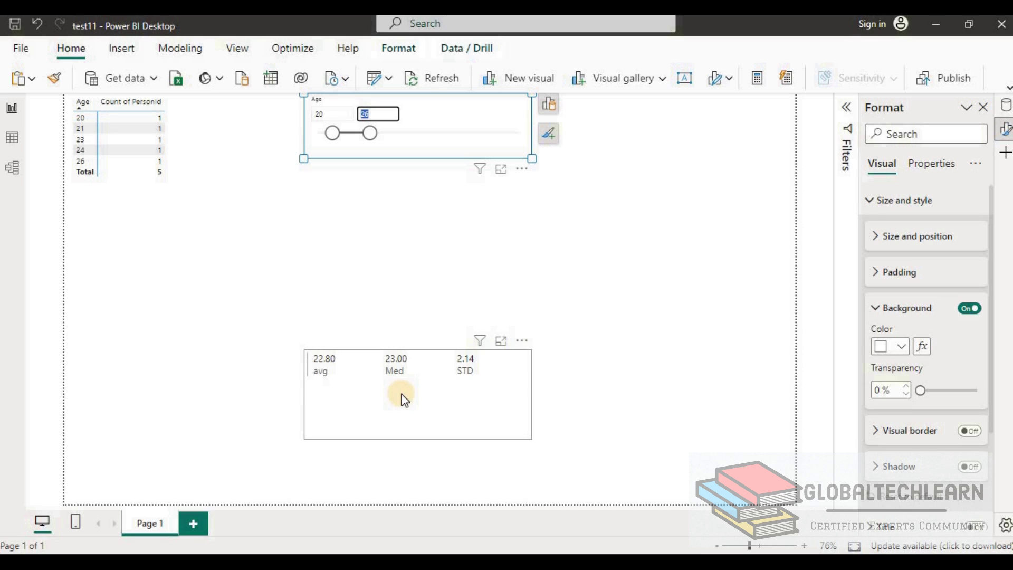
Step: Select the age 23 row to cross-filter the card to avg 23.00, STD 0.00
click(153, 140)
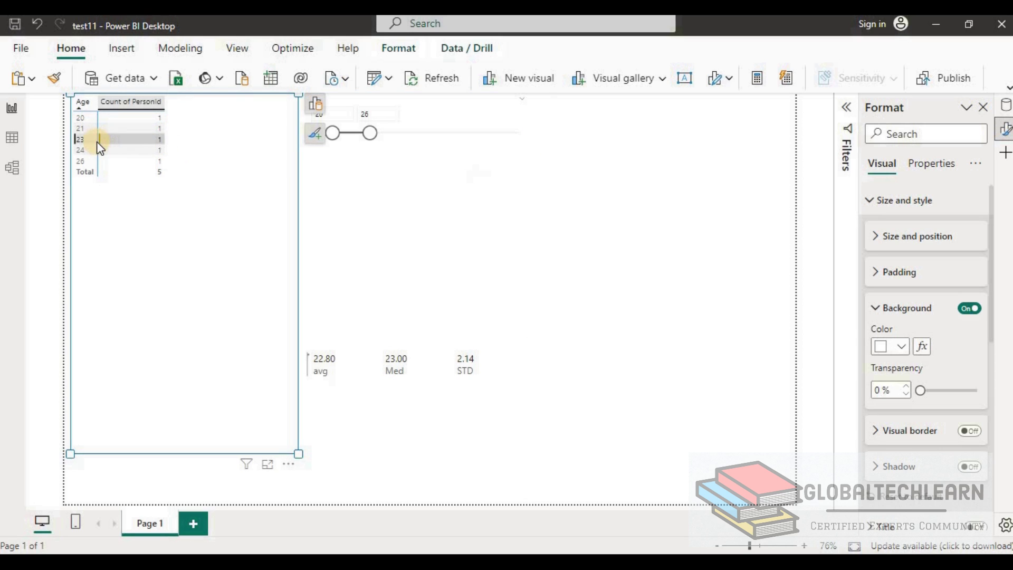